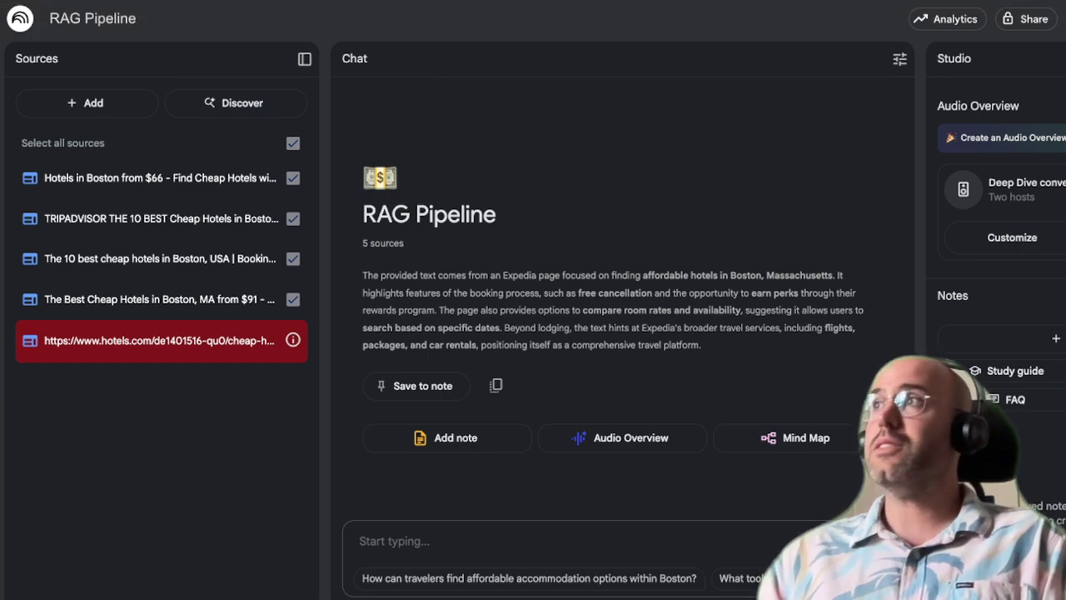
Step: Switch to the Google results for "cheapest hotels prices in boston" and review them down to the Expedia and Kayak listings
key("ctrl+Tab")
scroll(639, 183, "up", 10)
left_click(455, 26)
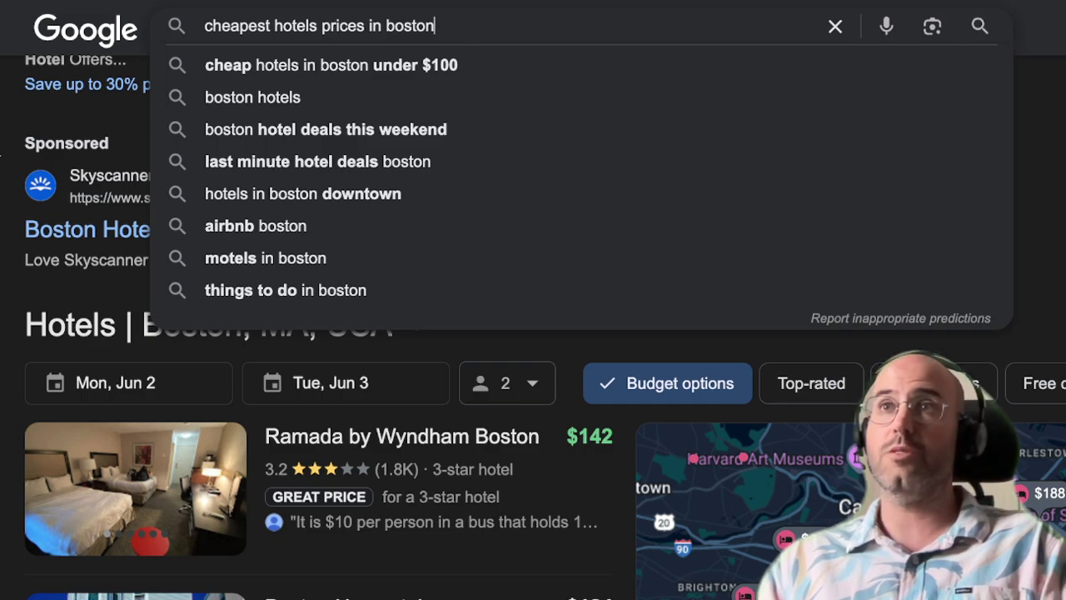
scroll(250, 333, "down", 10)
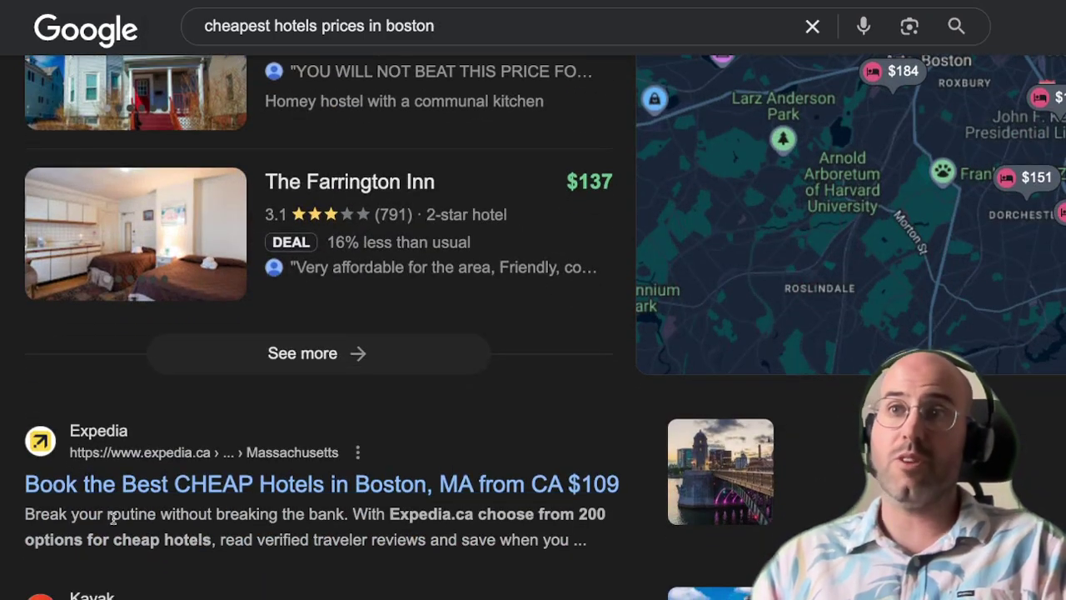
scroll(112, 519, "down", 1)
scroll(268, 417, "down", 2)
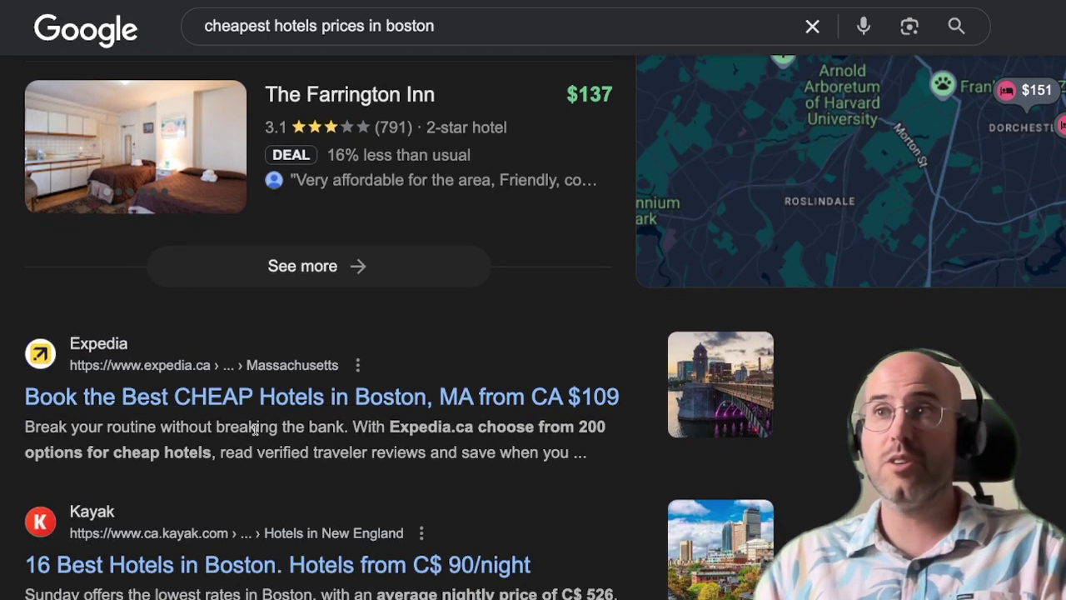
Step: Run Scrape similar on the Expedia result for cheap hotels in Boston
triple_click(400, 407)
right_click(400, 407)
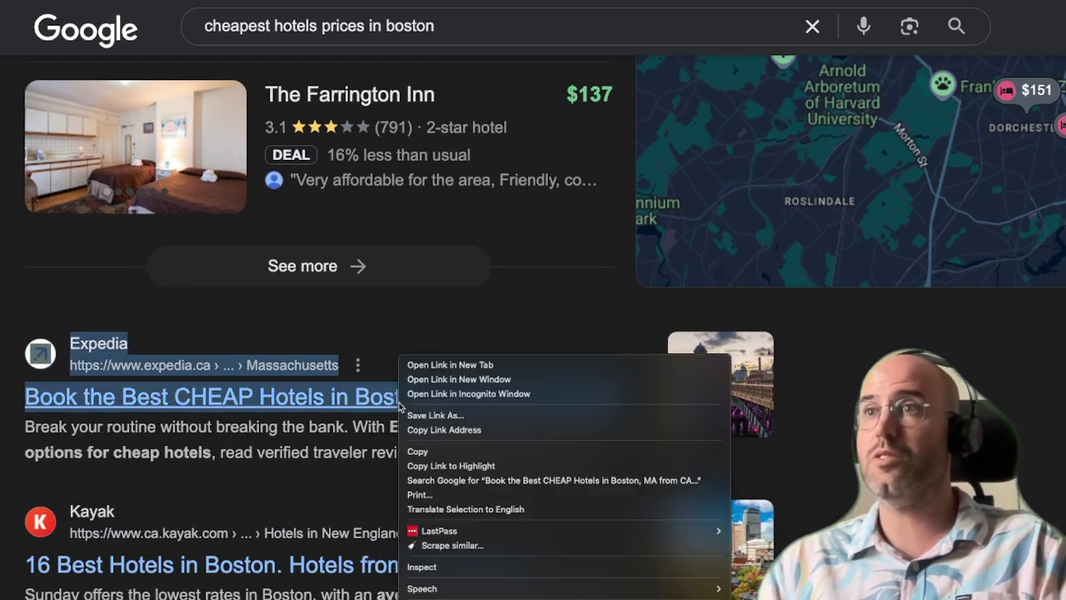
left_click(452, 545)
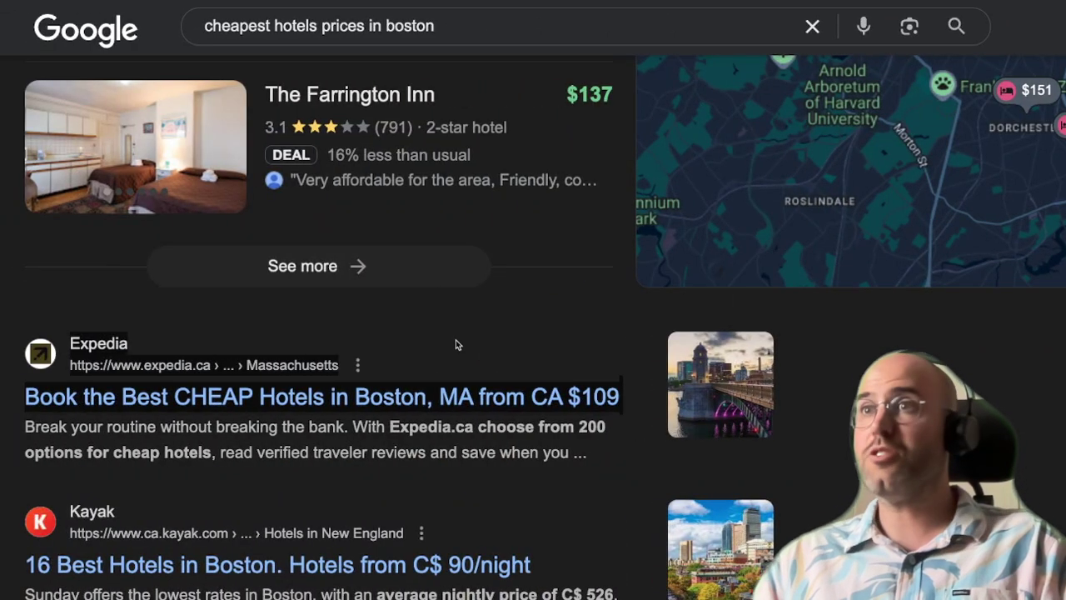
scroll(455, 345, "down", 3)
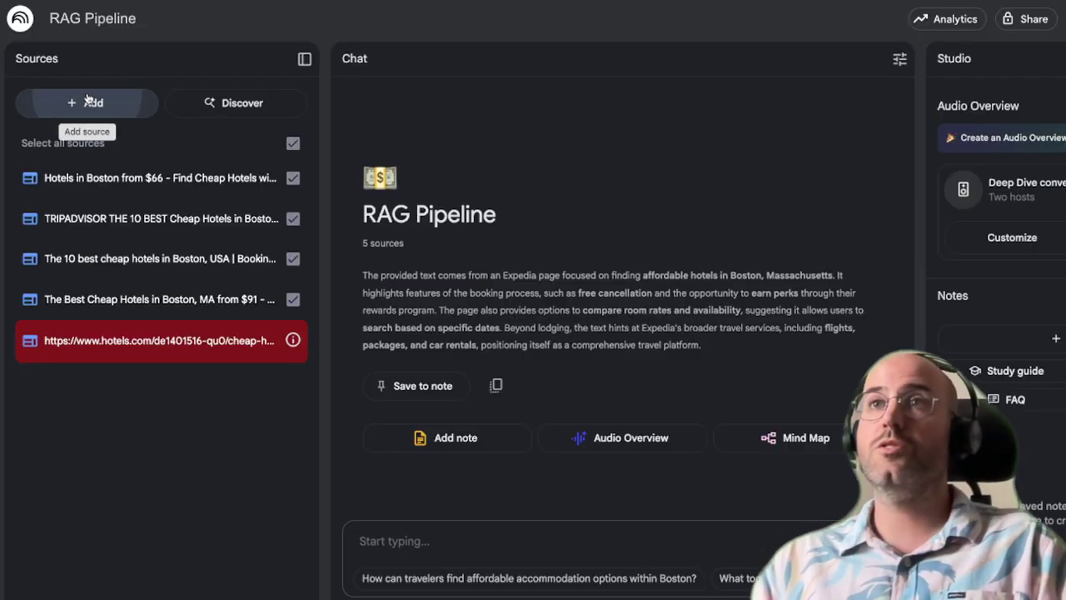
left_click(89, 102)
left_click(530, 484)
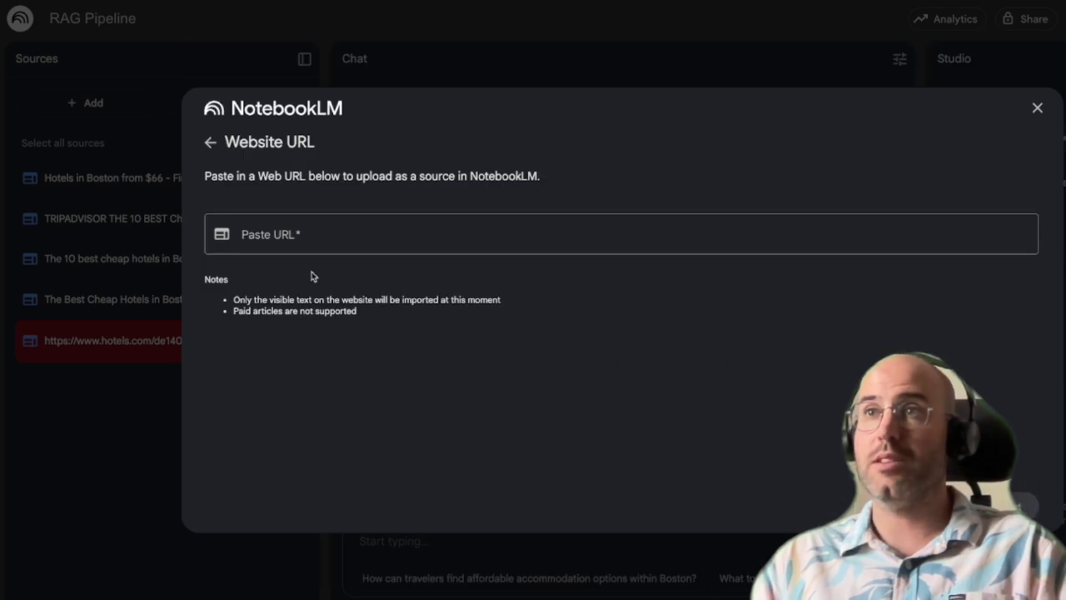
left_click(214, 146)
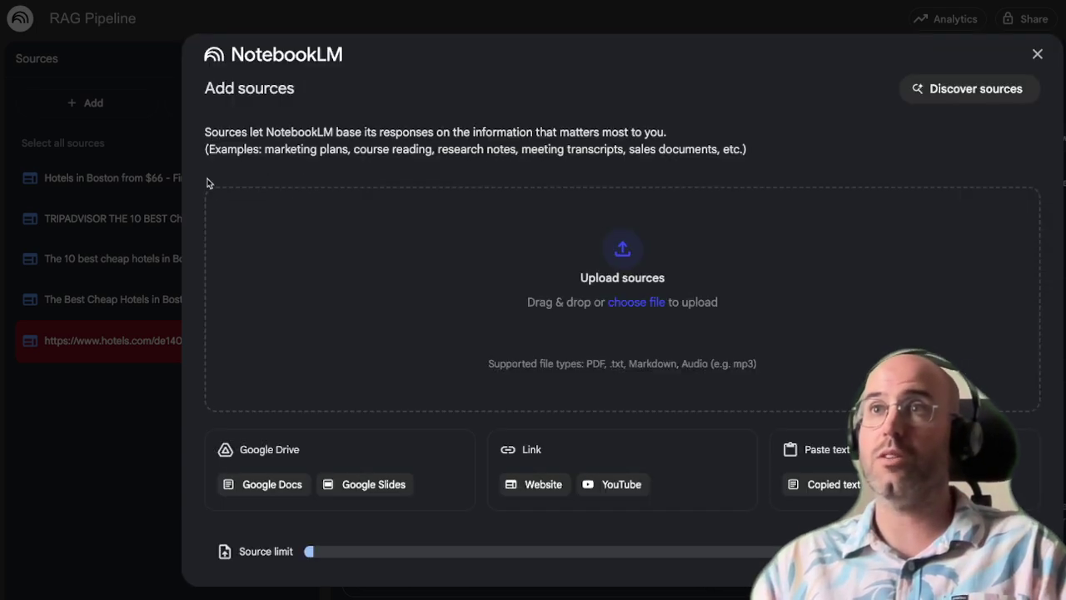
left_click(1035, 55)
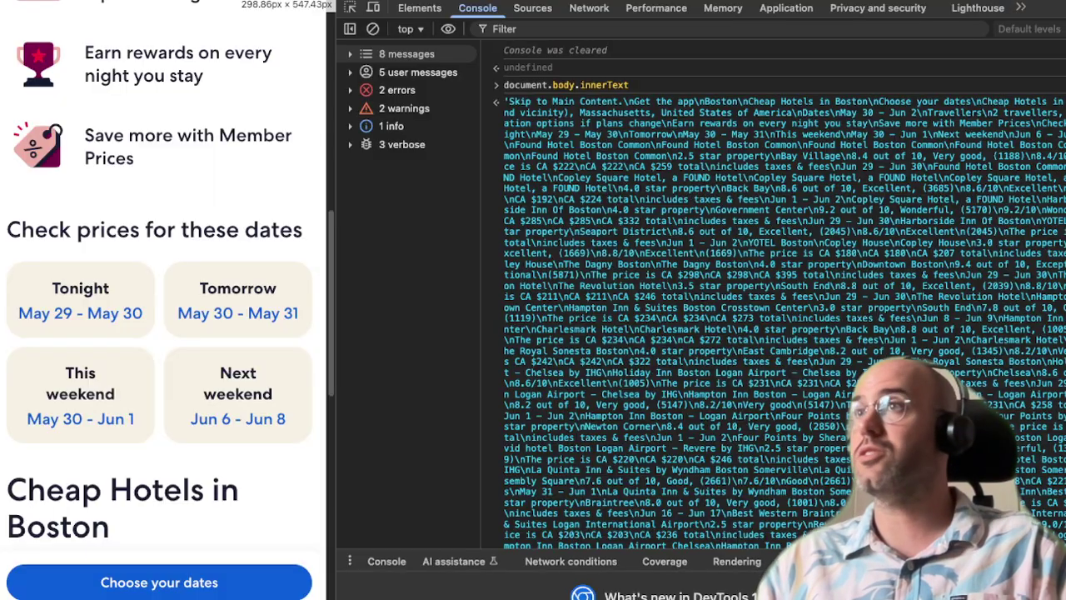
Step: Copy the full string contents of the document.body.innerText output from the cheap Boston hotels page's developer console
left_click_drag(635, 86, 501, 84)
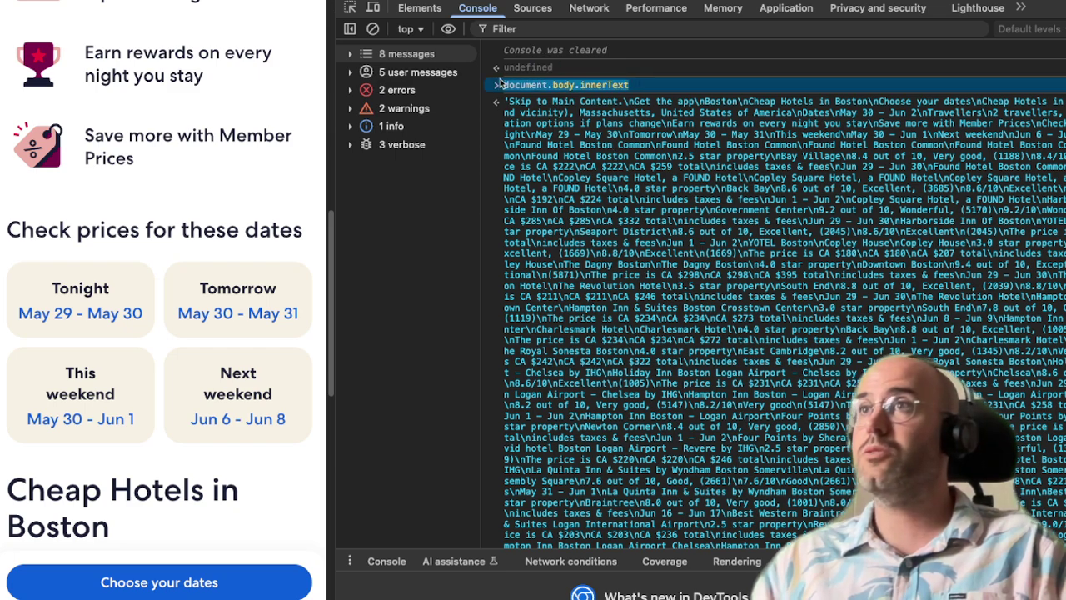
left_click(543, 104)
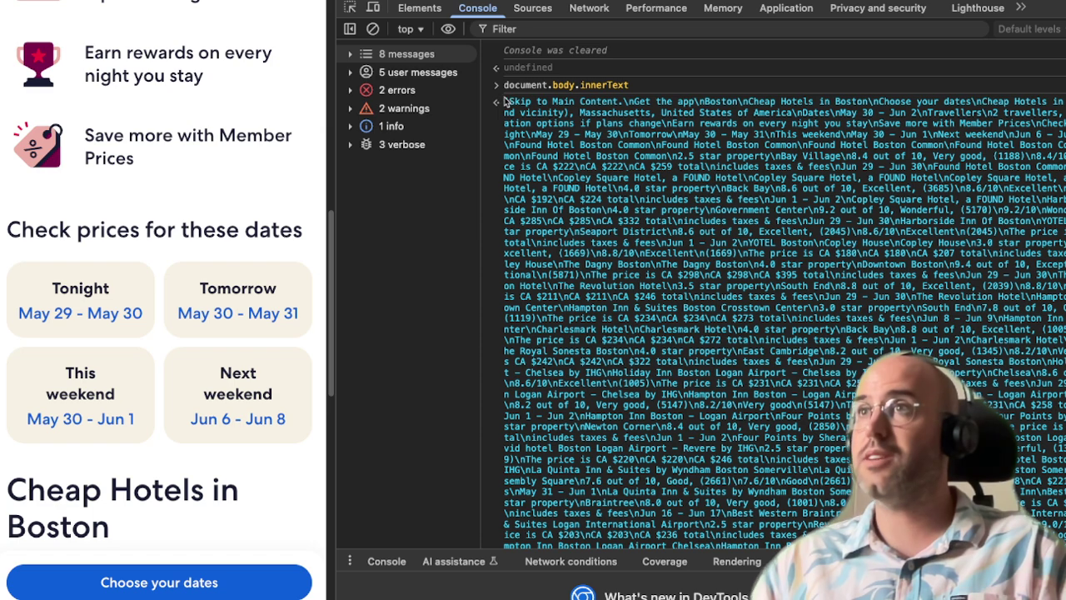
left_click_drag(503, 101, 975, 387)
right_click(975, 387)
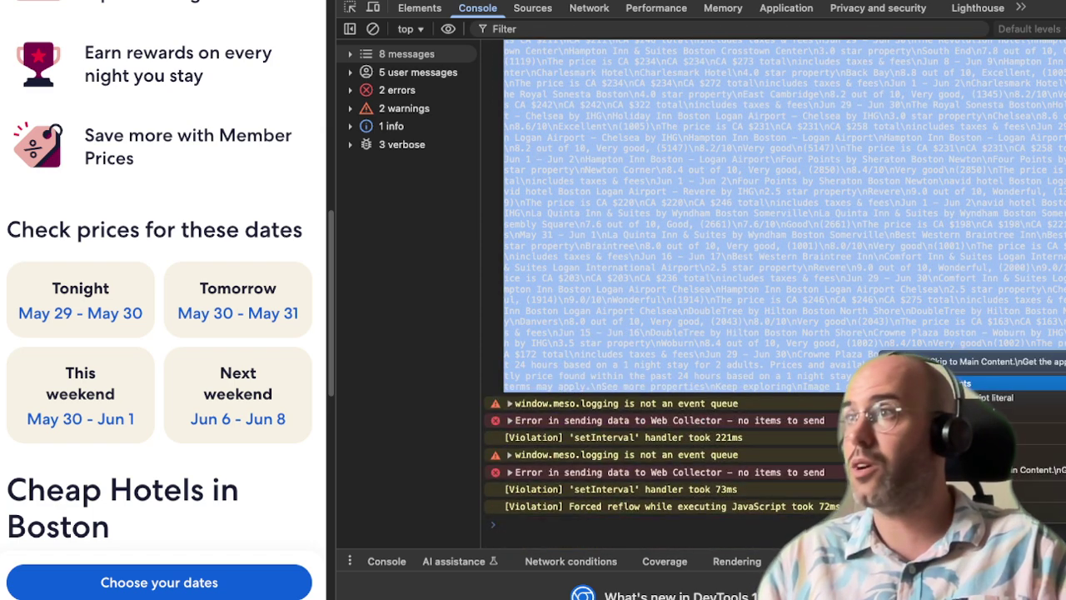
key("Escape")
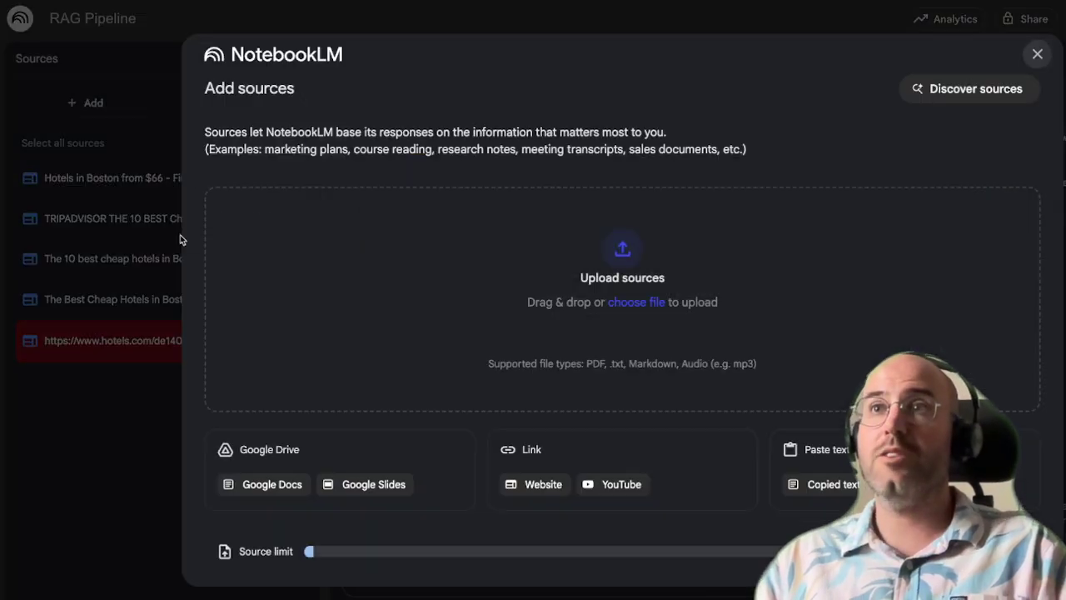
Step: Add the copied console output to the RAG Pipeline notebook in NotebookLM as a pasted-text source
left_click(90, 104)
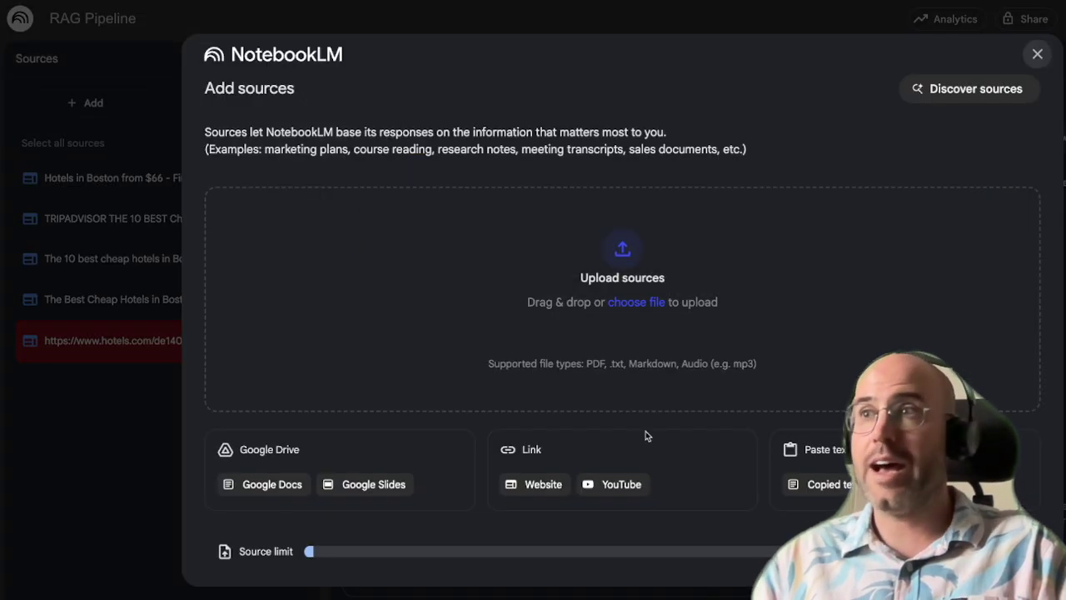
left_click(817, 484)
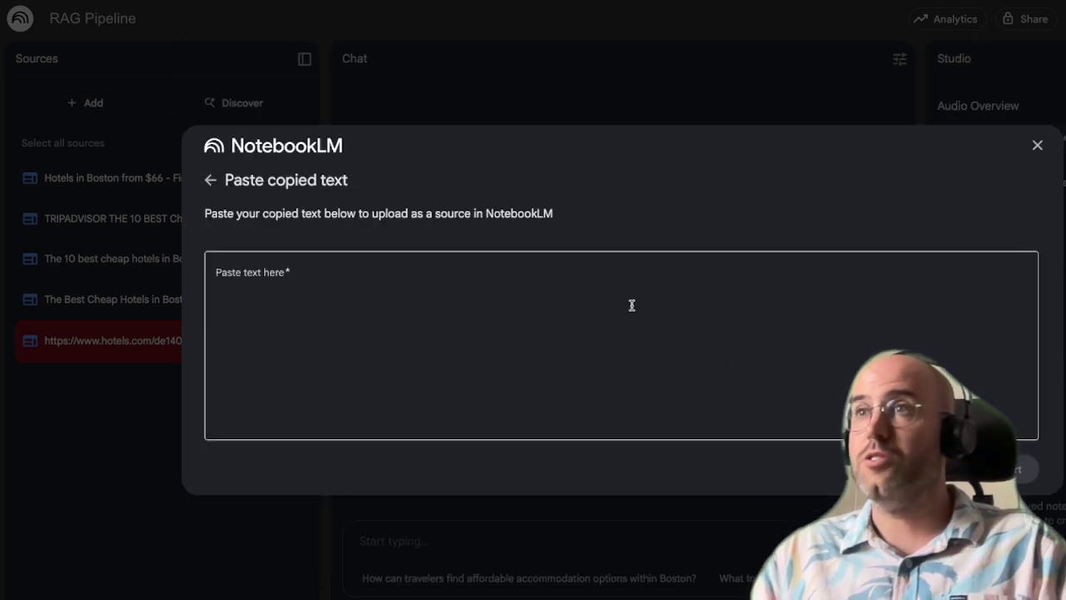
key("ctrl+v")
left_click(1014, 469)
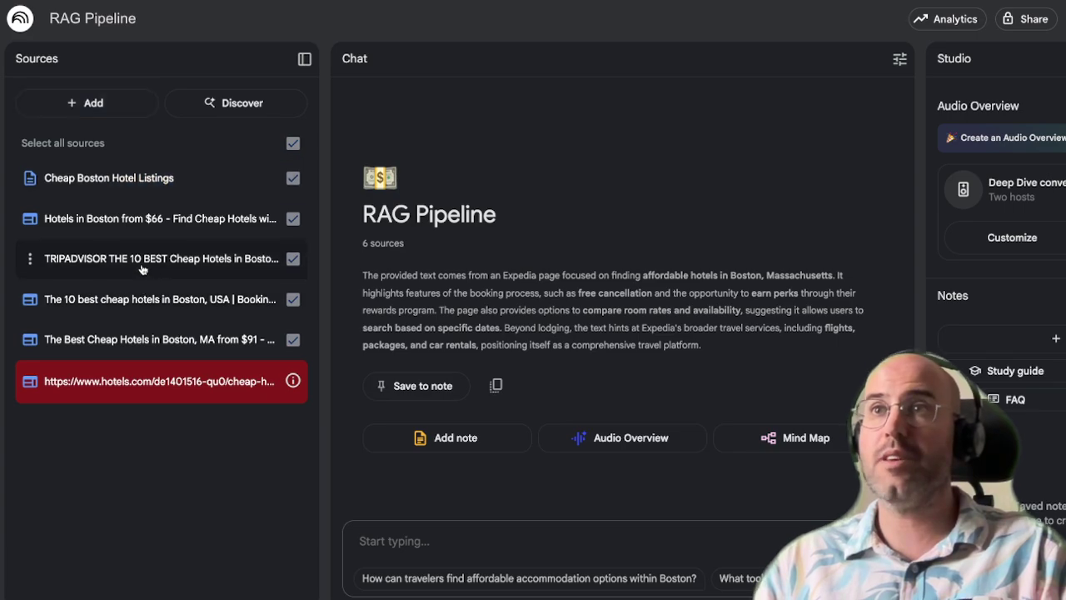
Step: Review the imported text of the Tripadvisor source, including its hotel price entries, and return to the source list
left_click(142, 265)
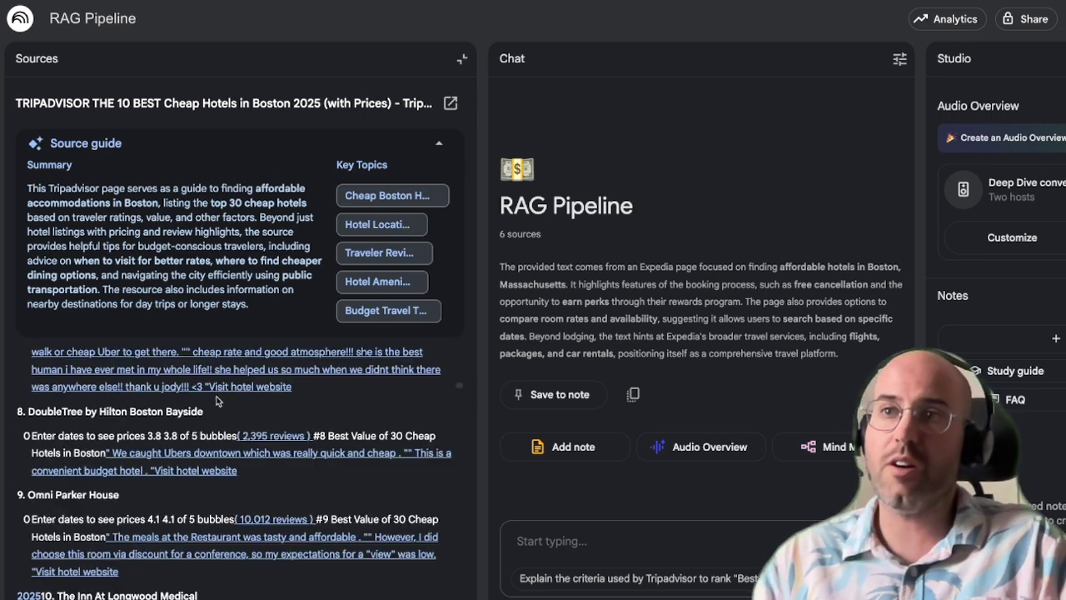
left_click(461, 59)
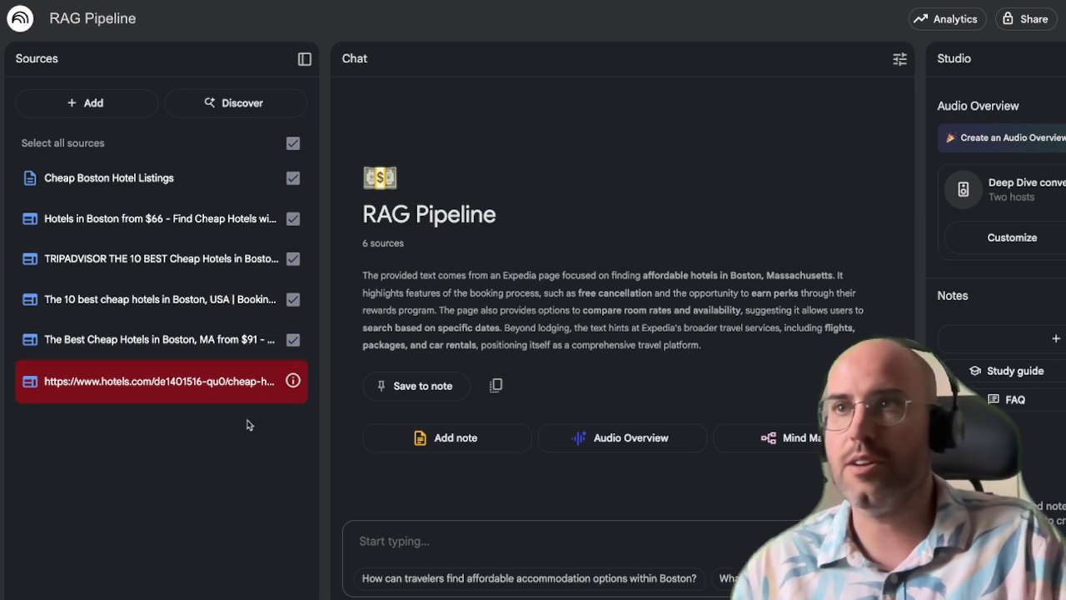
Step: Remove the failed hotels.com source from the notebook
left_click(30, 380)
left_click(67, 418)
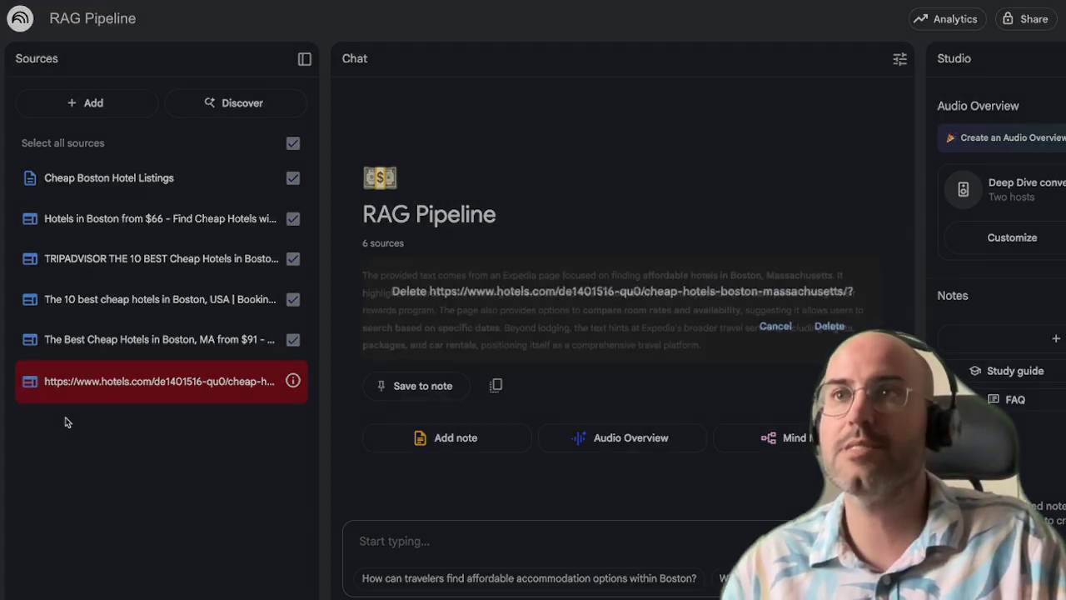
left_click(832, 327)
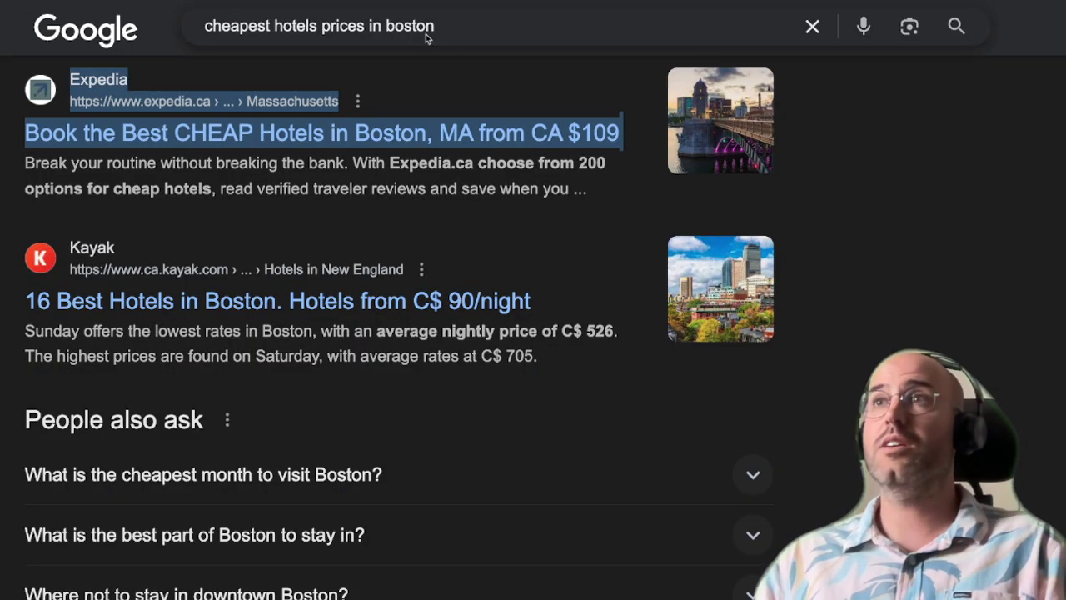
Step: Copy the query "cheapest hotels prices in boston" from the Google search and ask it in the NotebookLM chat
triple_click(428, 33)
key("ctrl+c")
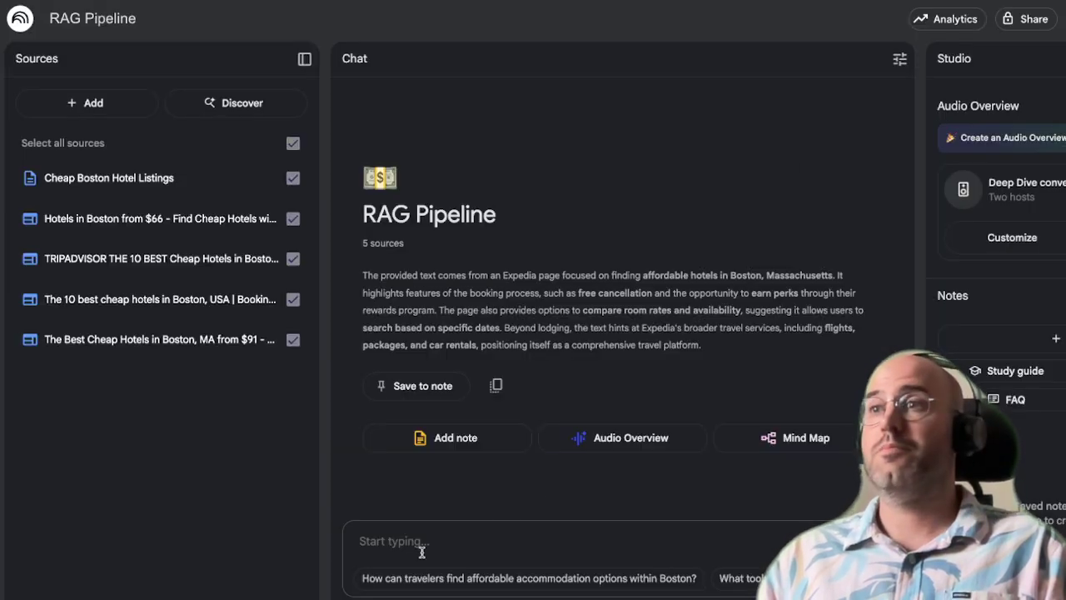
left_click(417, 550)
key("ctrl+v")
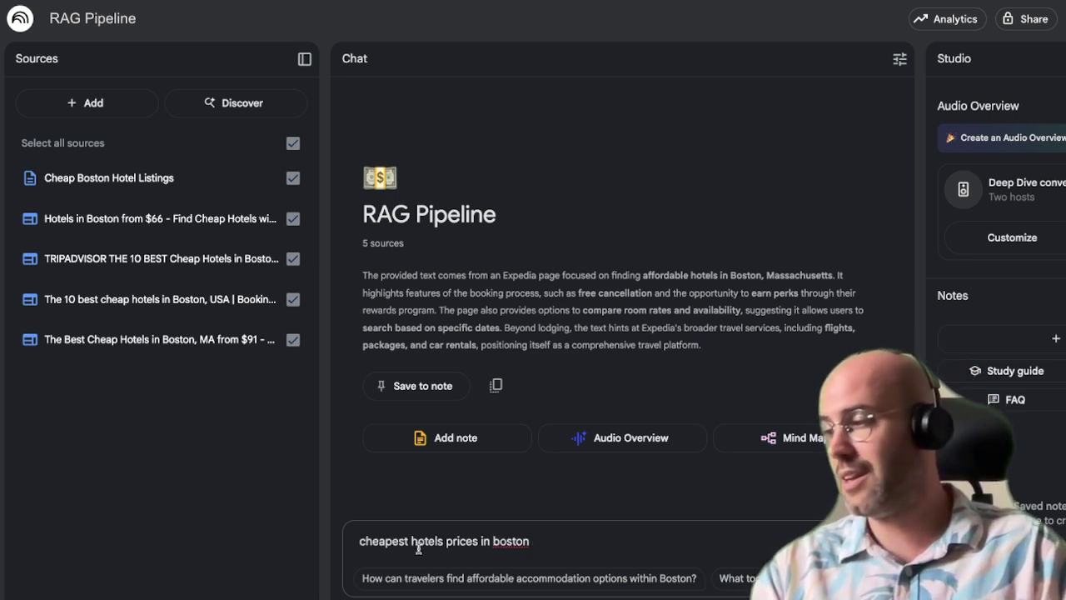
key("Return")
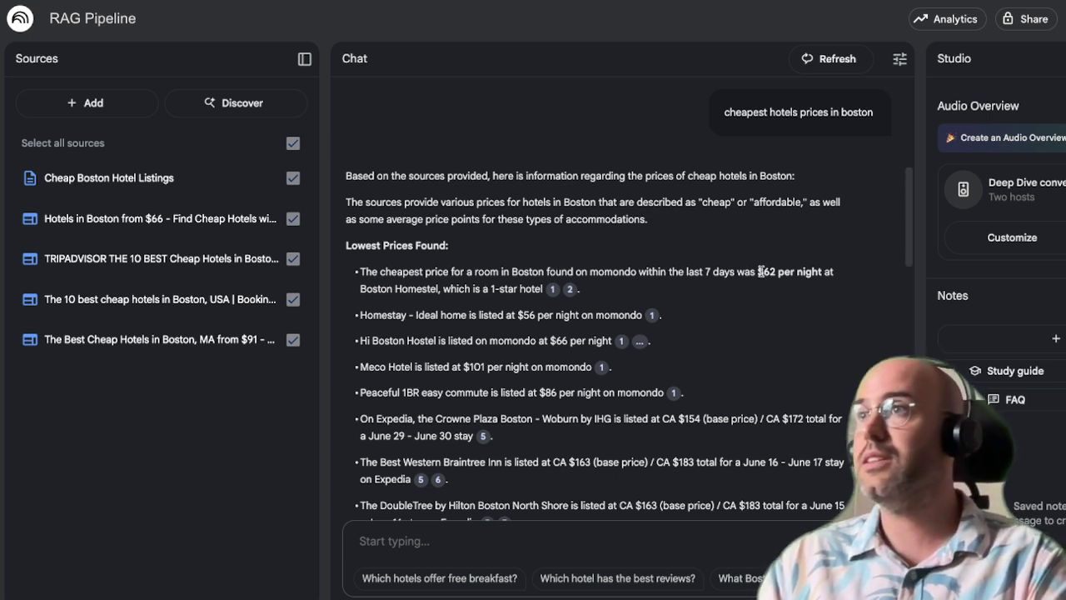
Step: Check citations 1 and 2 for the cheapest room price against the momondo source, and read further through the answer
left_click_drag(758, 271, 837, 285)
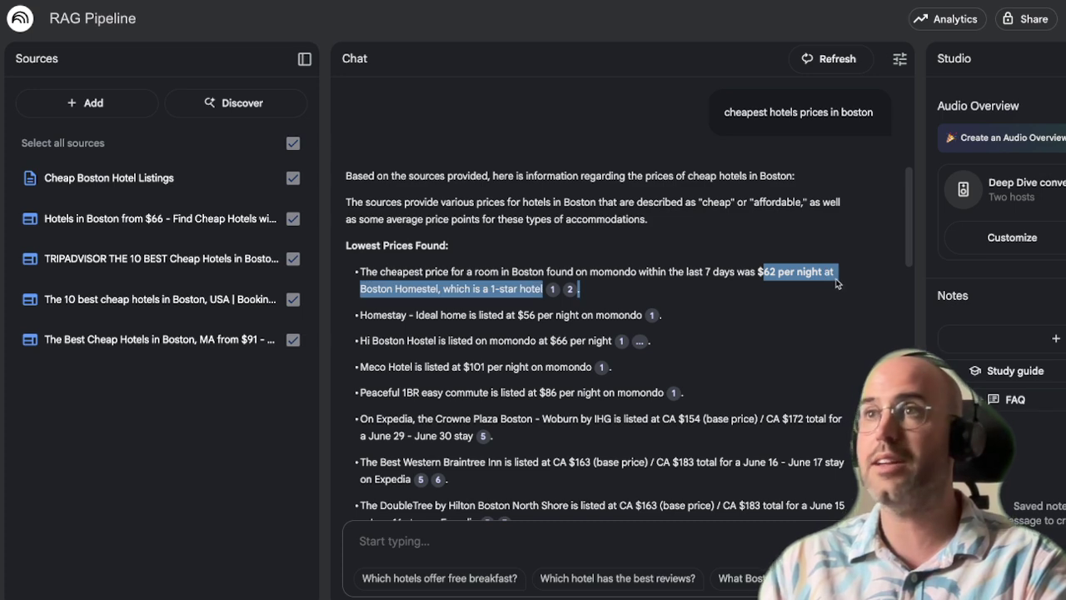
left_click(406, 290)
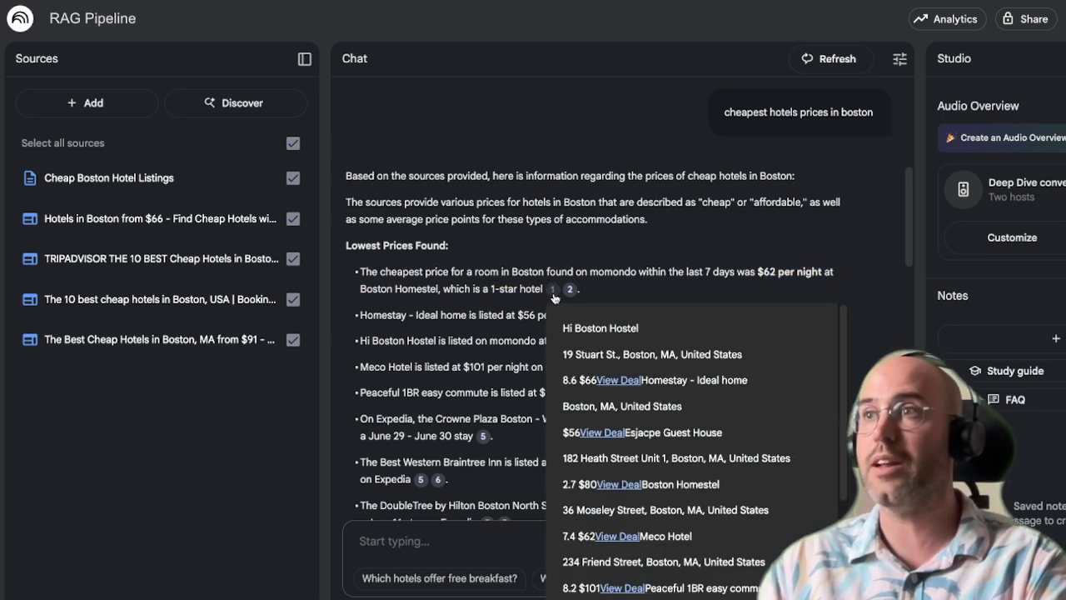
left_click(552, 290)
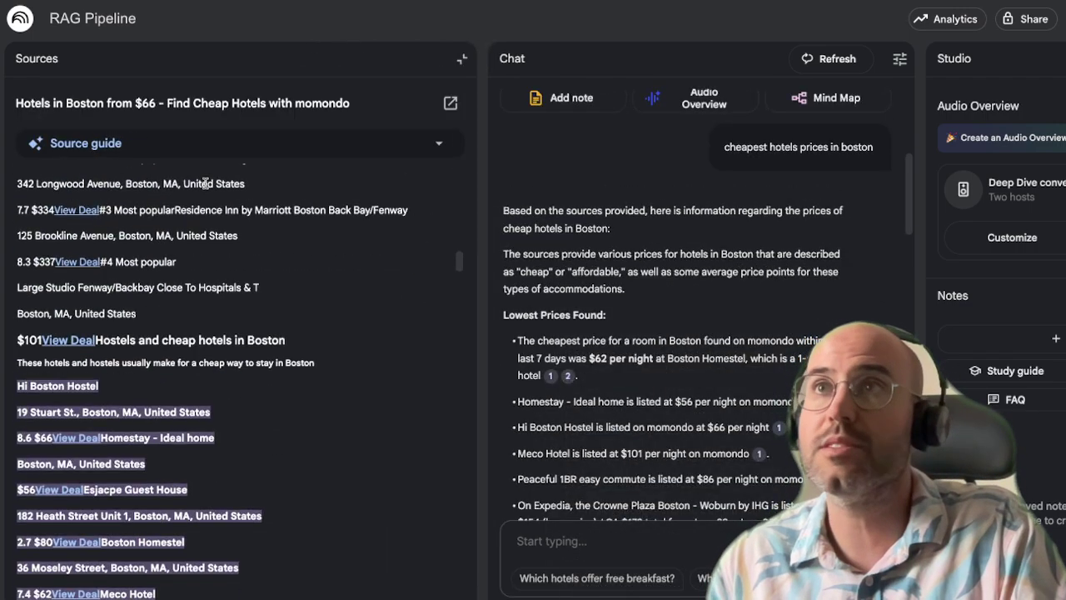
scroll(193, 189, "up", 10)
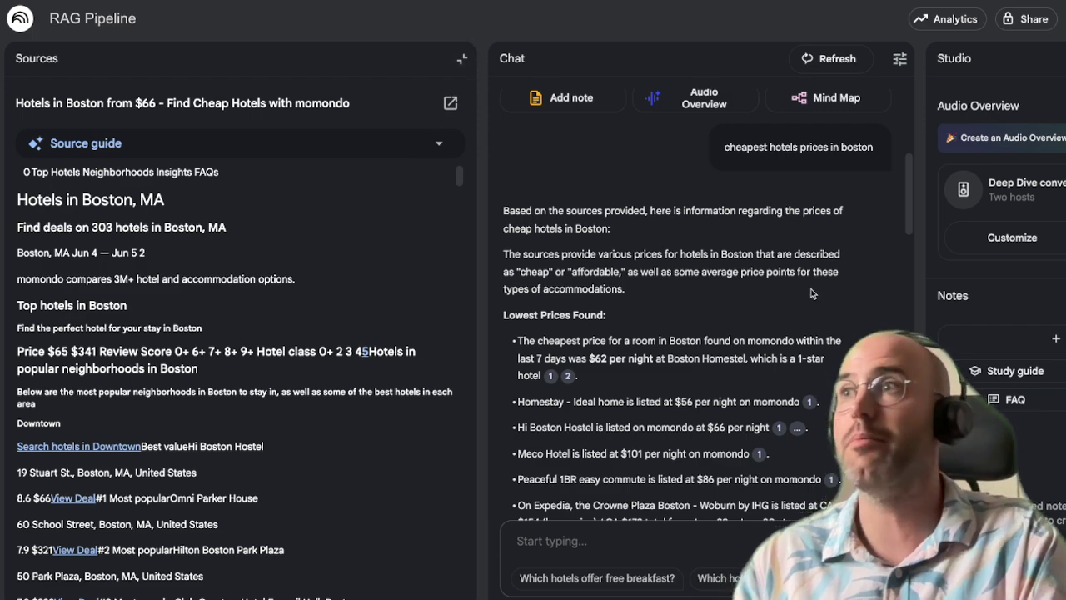
left_click(569, 375)
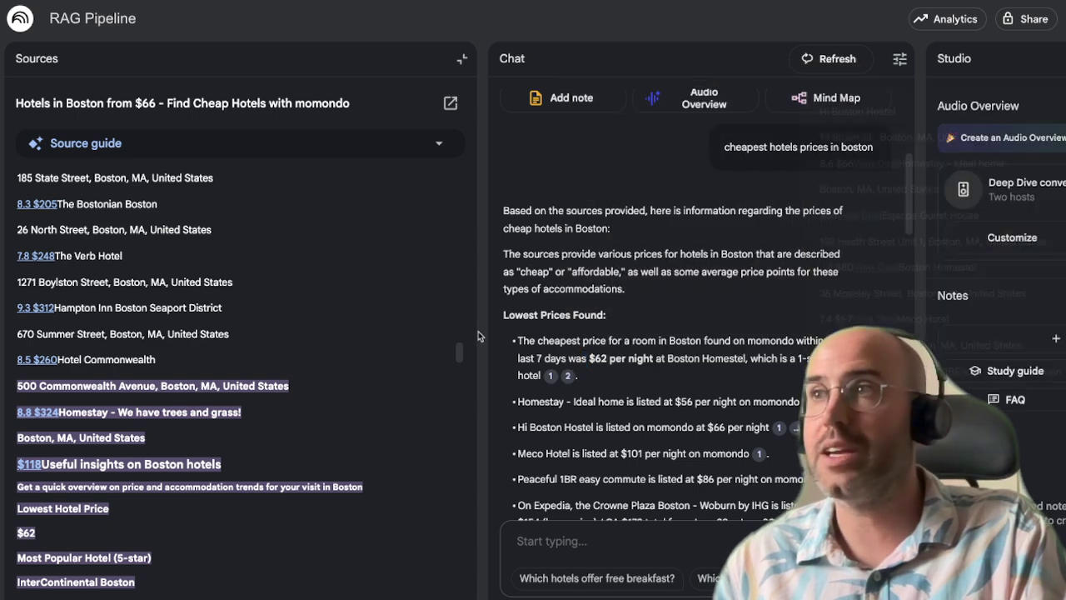
left_click(461, 59)
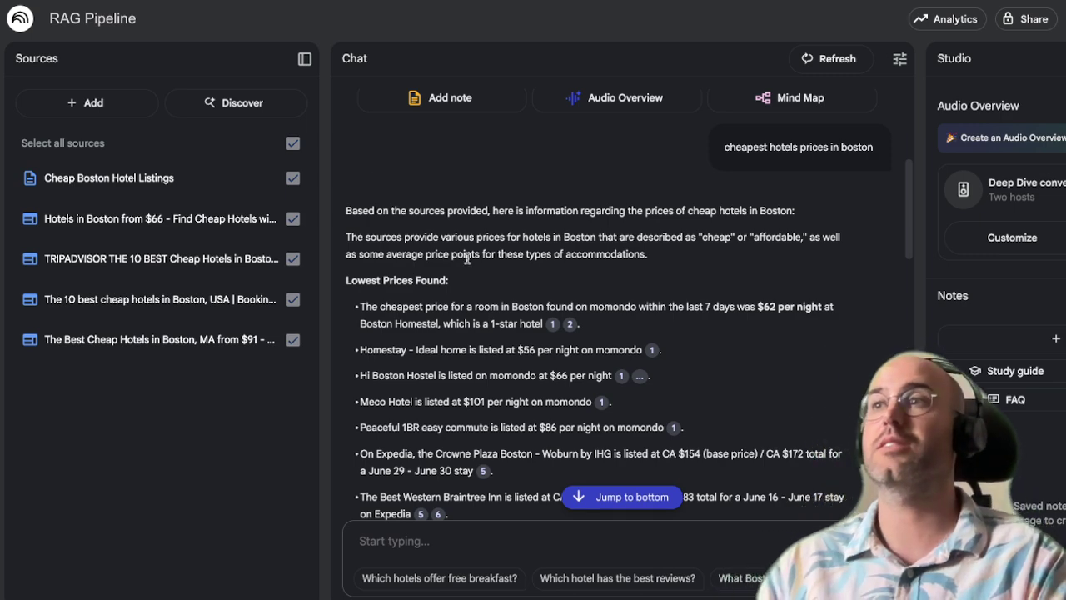
scroll(467, 259, "down", 4)
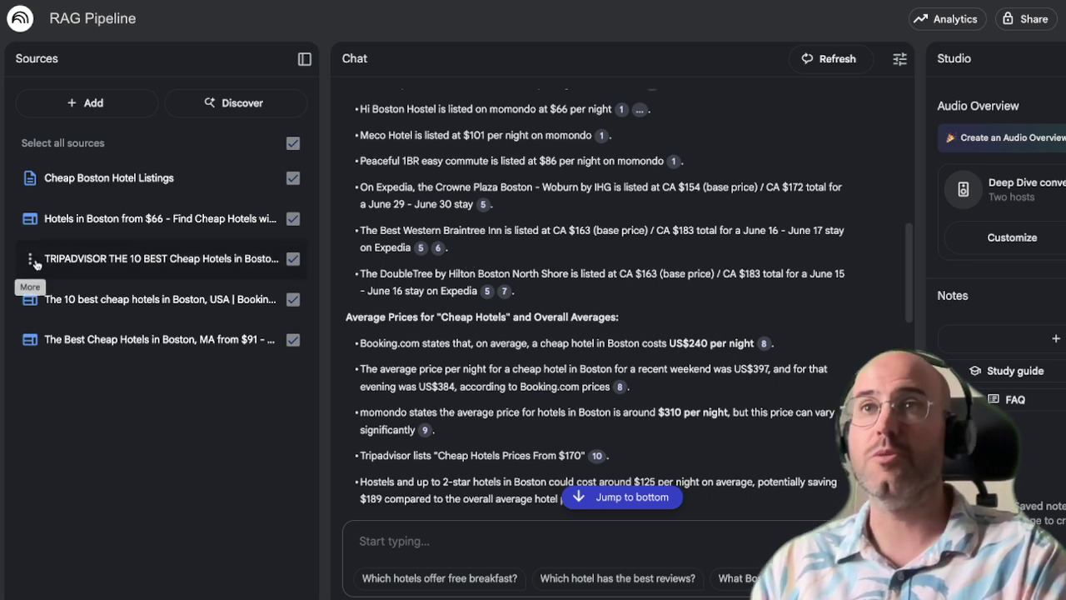
Step: Delete the Tripadvisor 10 best cheap hotels source from the notebook
left_click(31, 263)
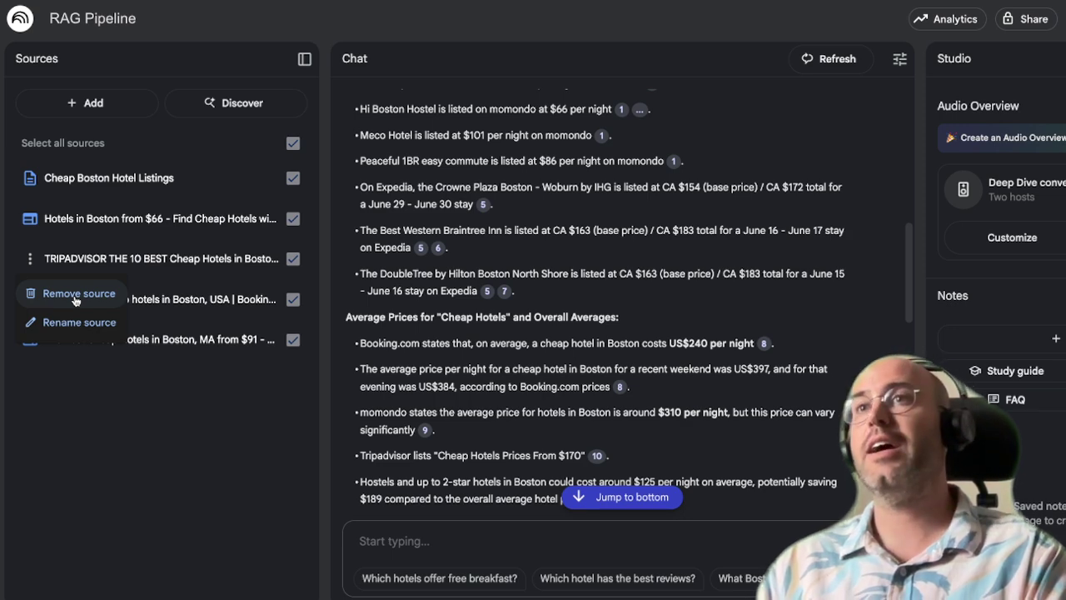
left_click(75, 294)
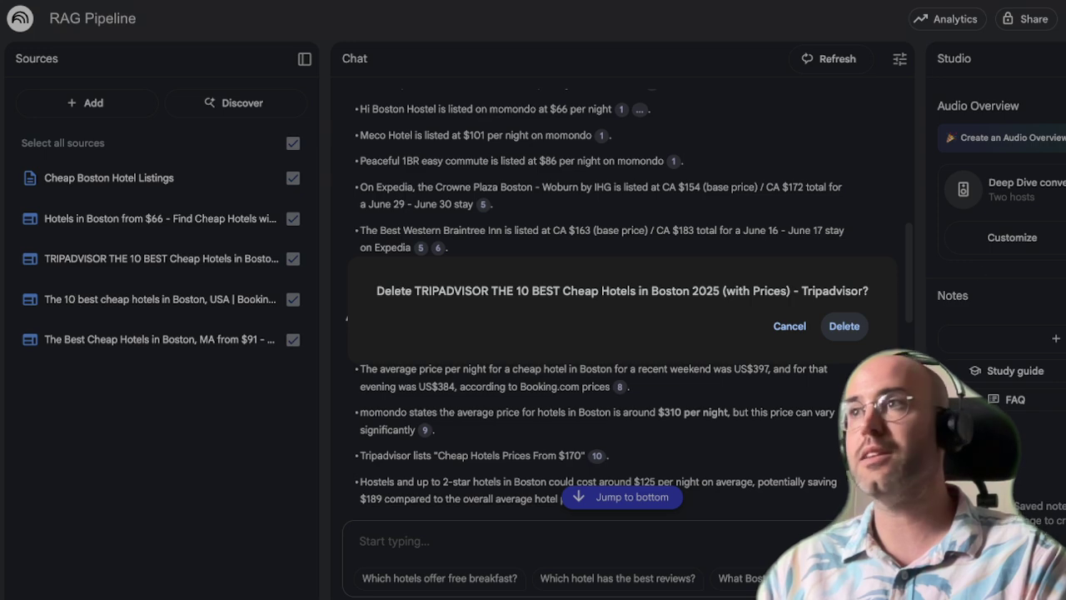
left_click(843, 326)
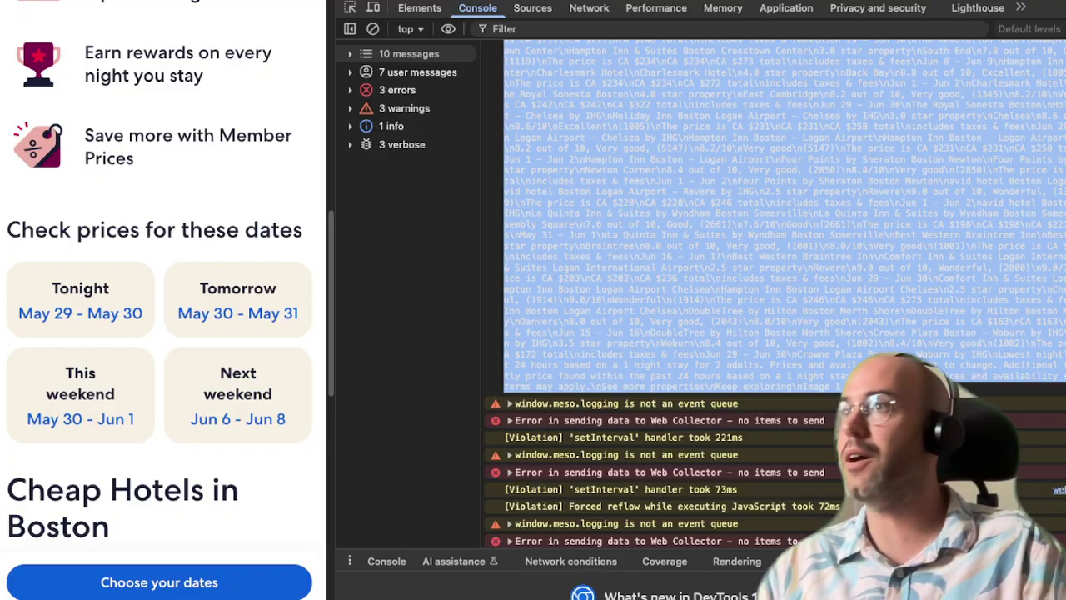
Step: Take the document.body.innerText command from the hotel page's console and go through the text output in the Tripadvisor page's console
scroll(768, 309, "up", 5)
left_click_drag(640, 85, 500, 80)
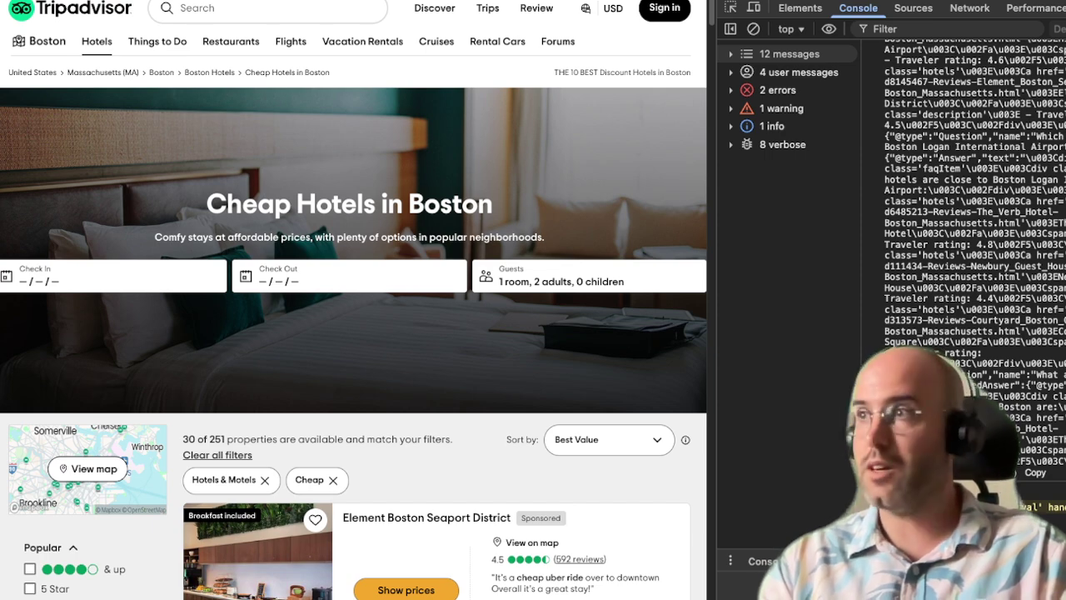
scroll(958, 233, "down", 10)
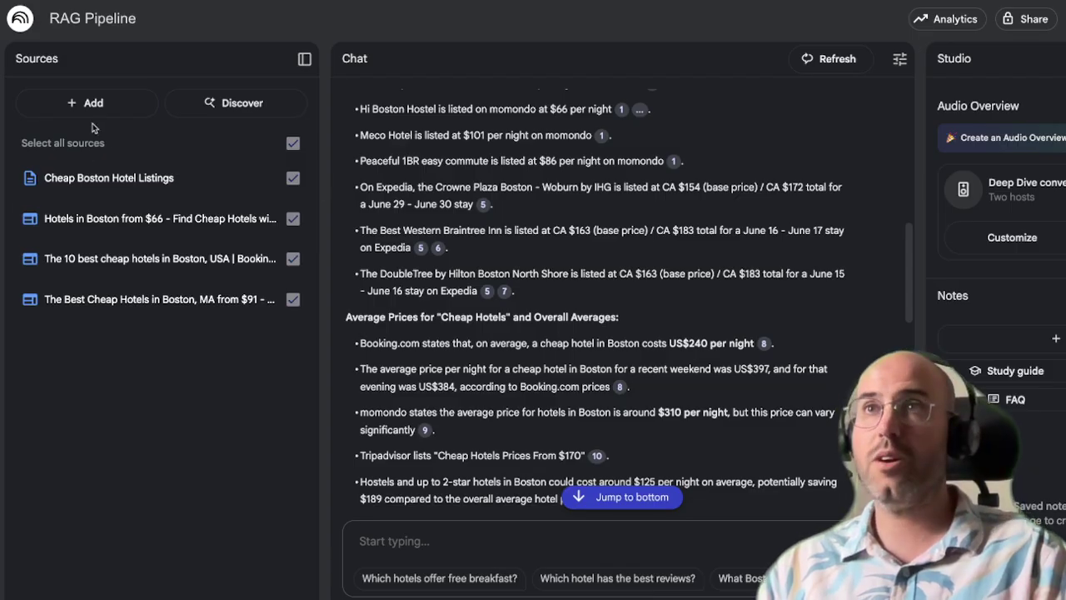
Step: Start adding a new source to the RAG Pipeline notebook
left_click(90, 104)
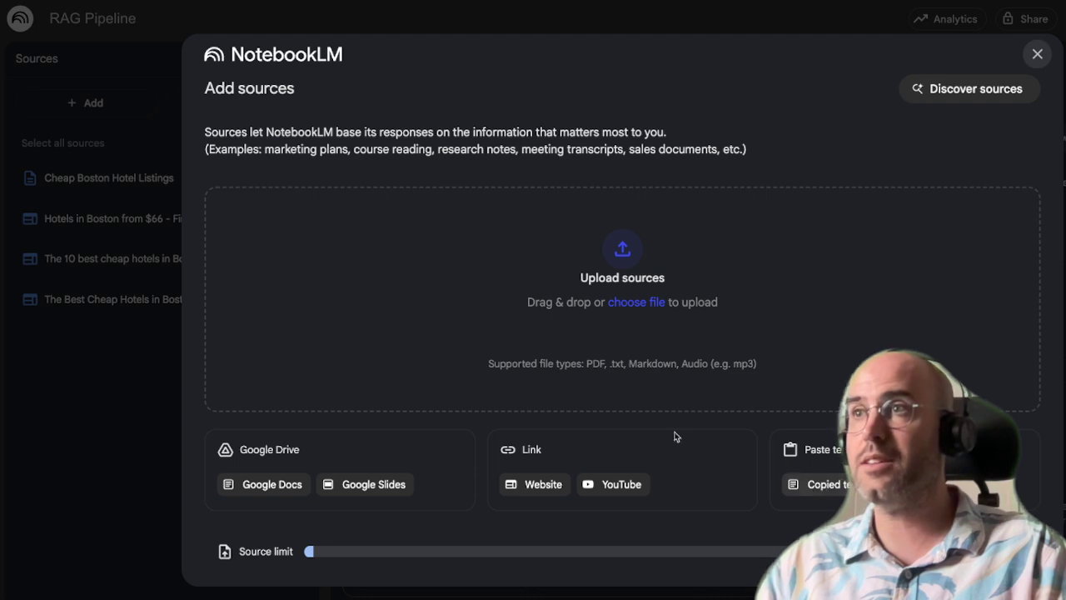
mouse_move(613, 2)
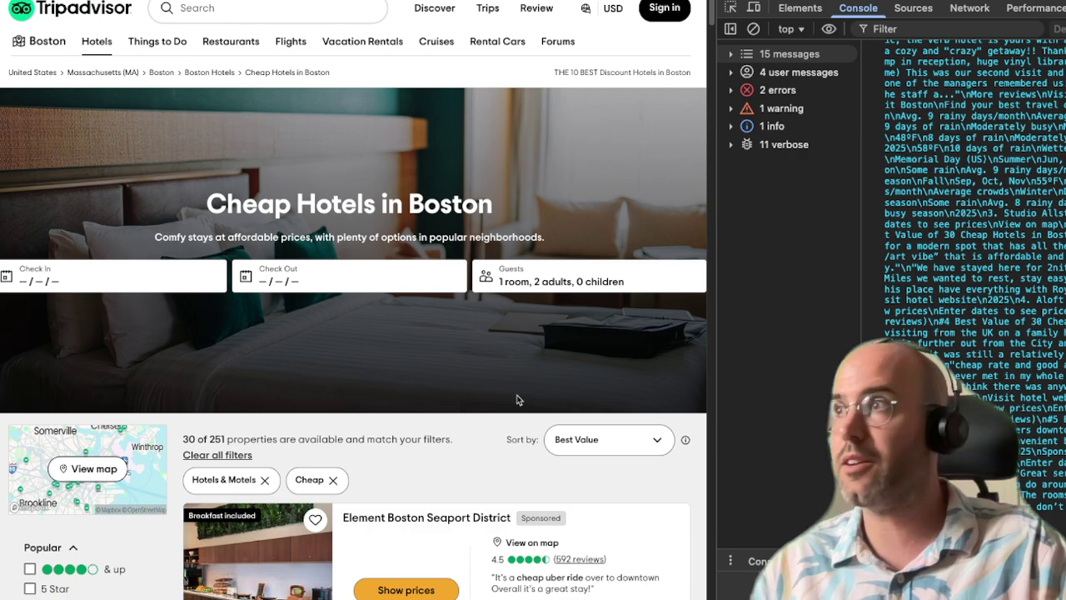
Step: Switch to the Tripadvisor Cheap Hotels in Boston page and look through its hotel listings for prices
scroll(516, 400, "down", 4)
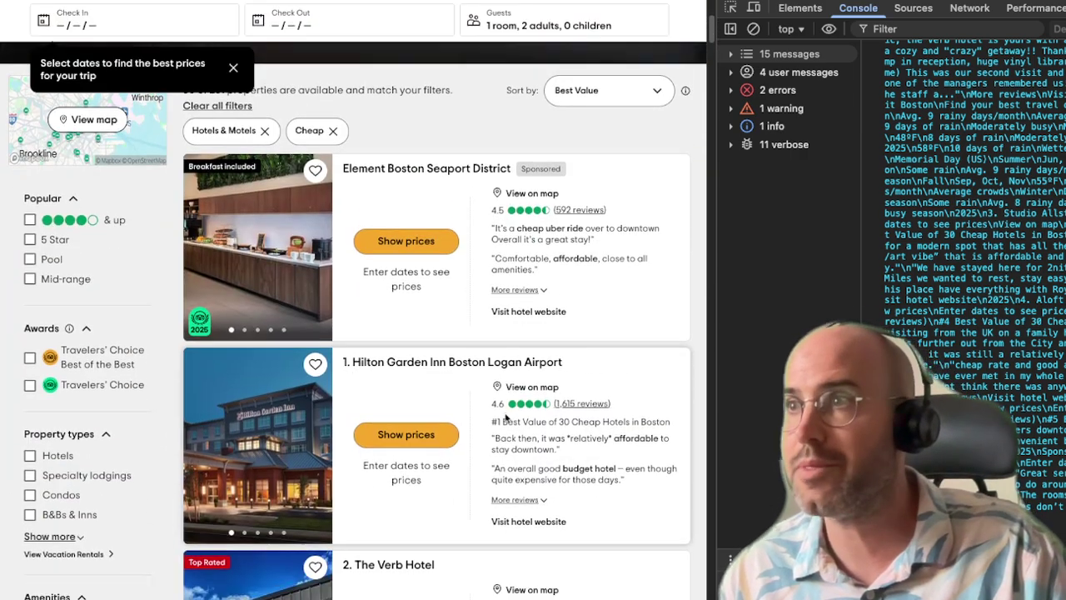
scroll(467, 413, "down", 6)
scroll(439, 413, "down", 10)
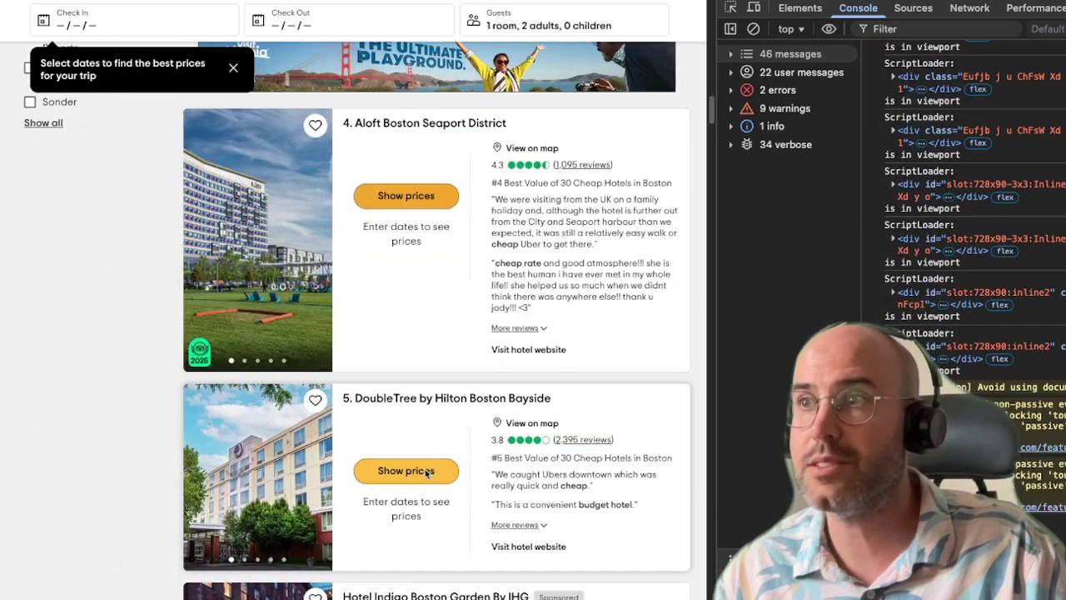
scroll(430, 397, "down", 5)
scroll(433, 425, "up", 13)
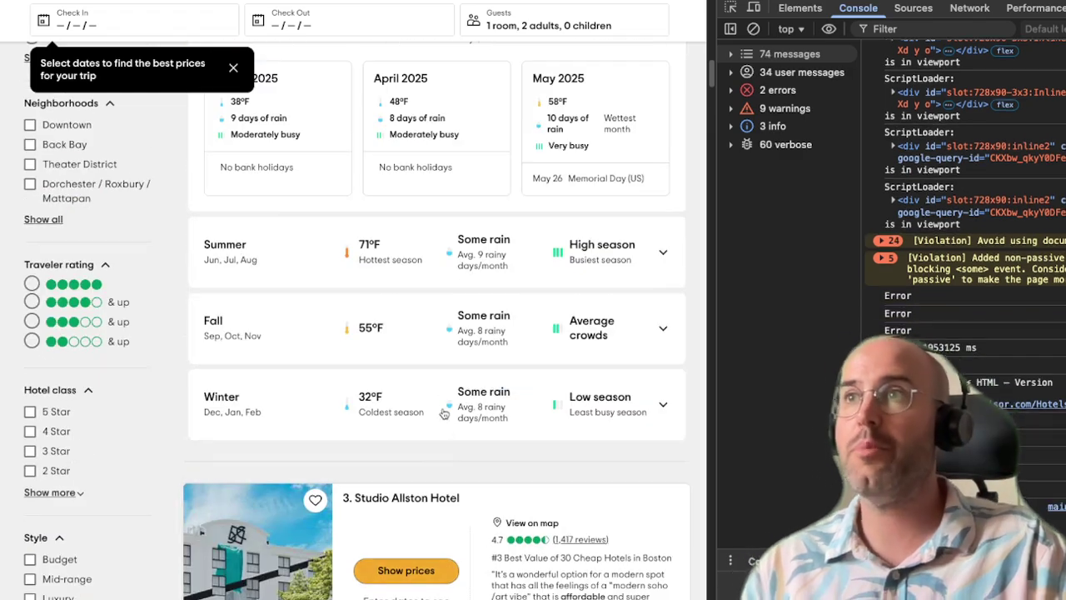
scroll(437, 433, "up", 5)
scroll(440, 414, "down", 12)
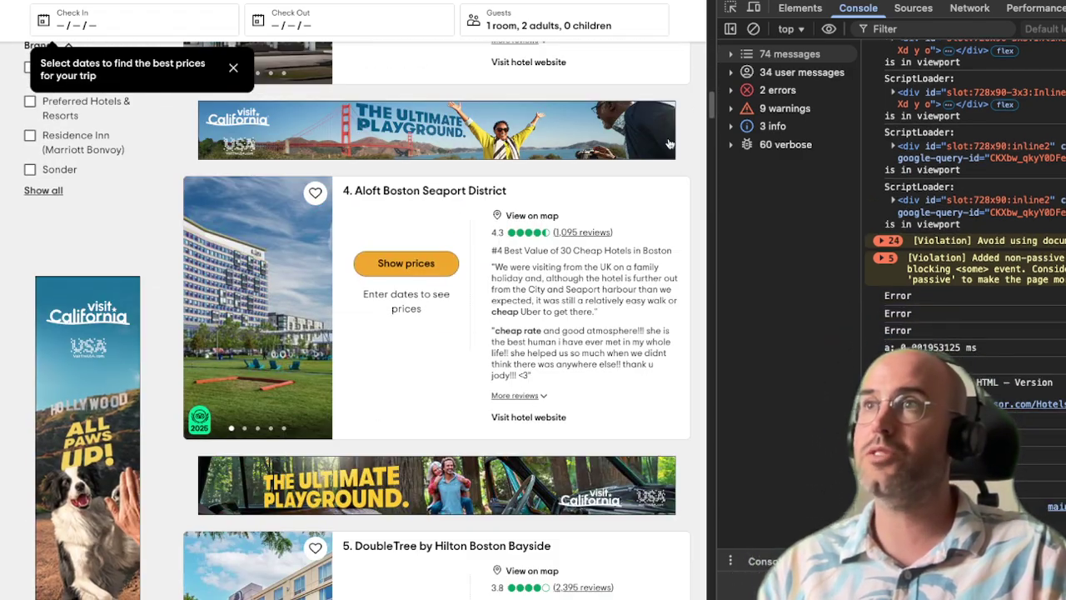
scroll(638, 174, "up", 10)
scroll(620, 216, "down", 2)
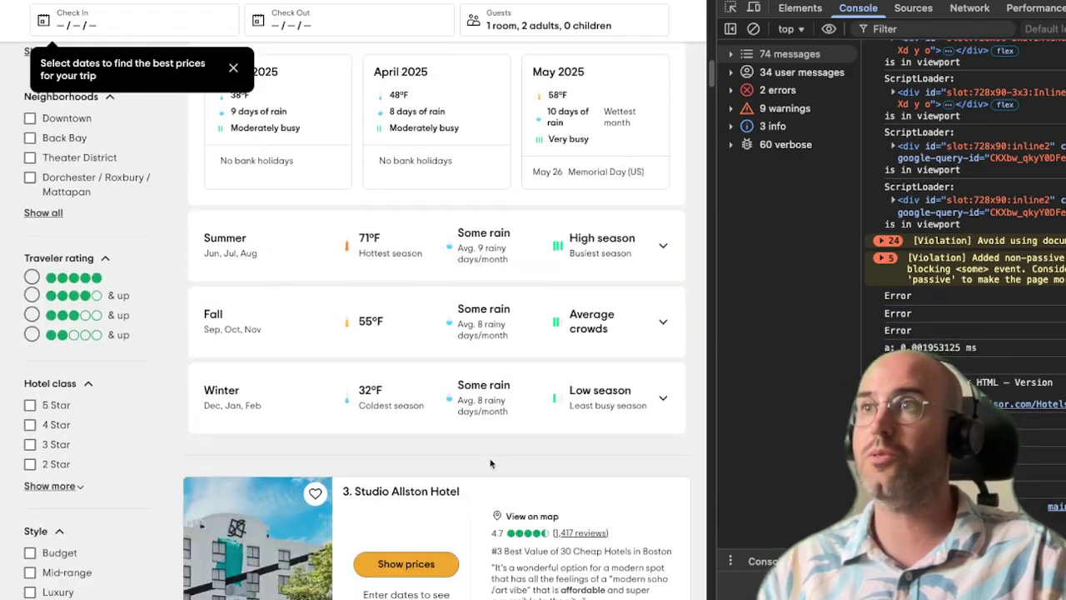
scroll(442, 494, "up", 15)
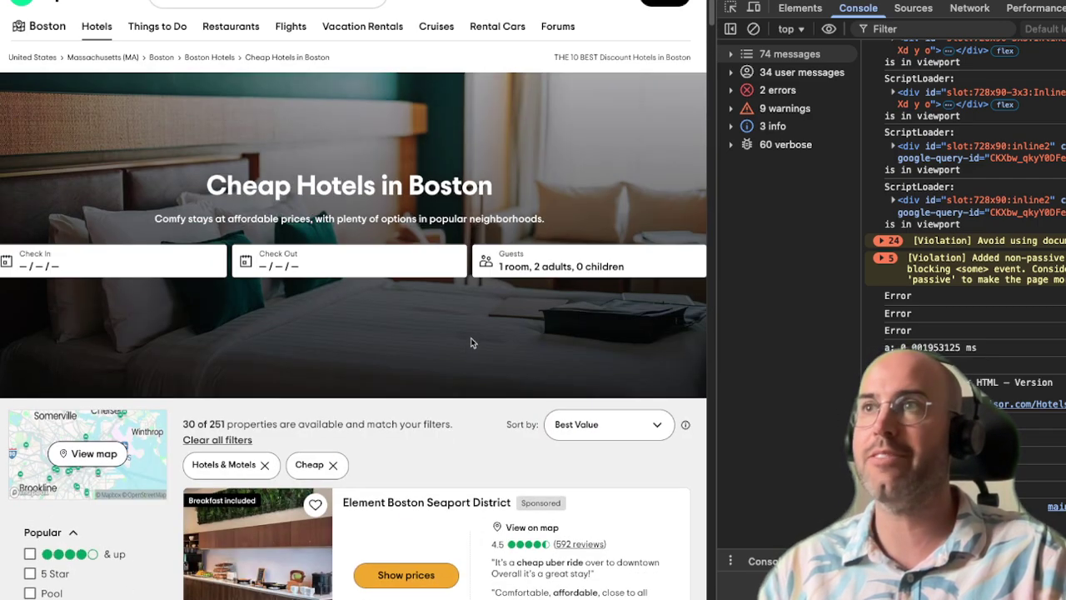
Step: Inspect the first hotel's heading and edit its text in the page's HTML to "Hilton Garden Inn Boston Logan Airport - 59$"
scroll(443, 398, "down", 2)
scroll(417, 401, "down", 2)
right_click(408, 448)
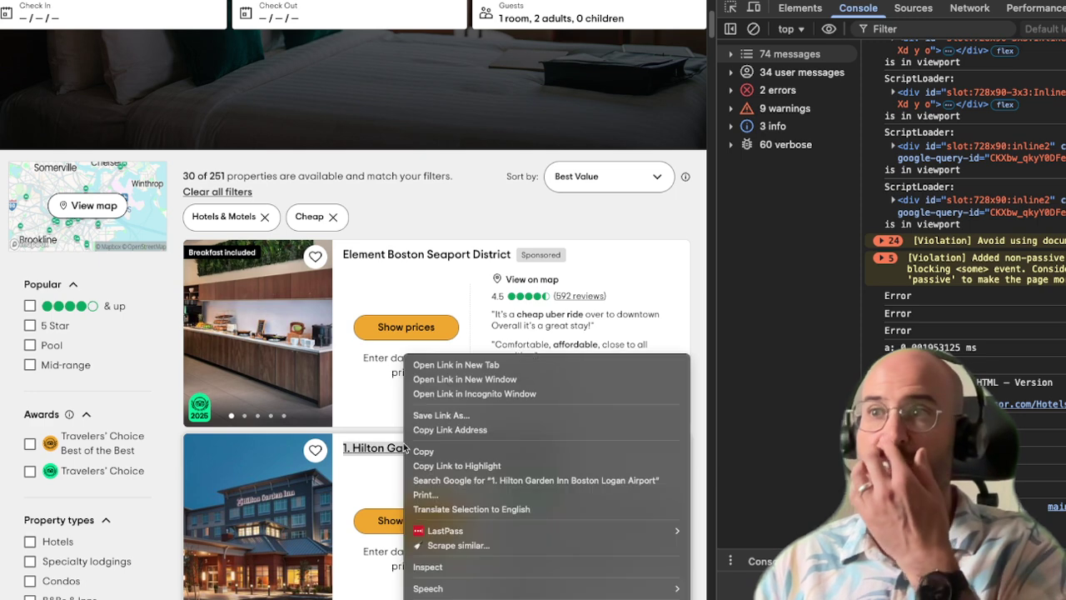
left_click(429, 568)
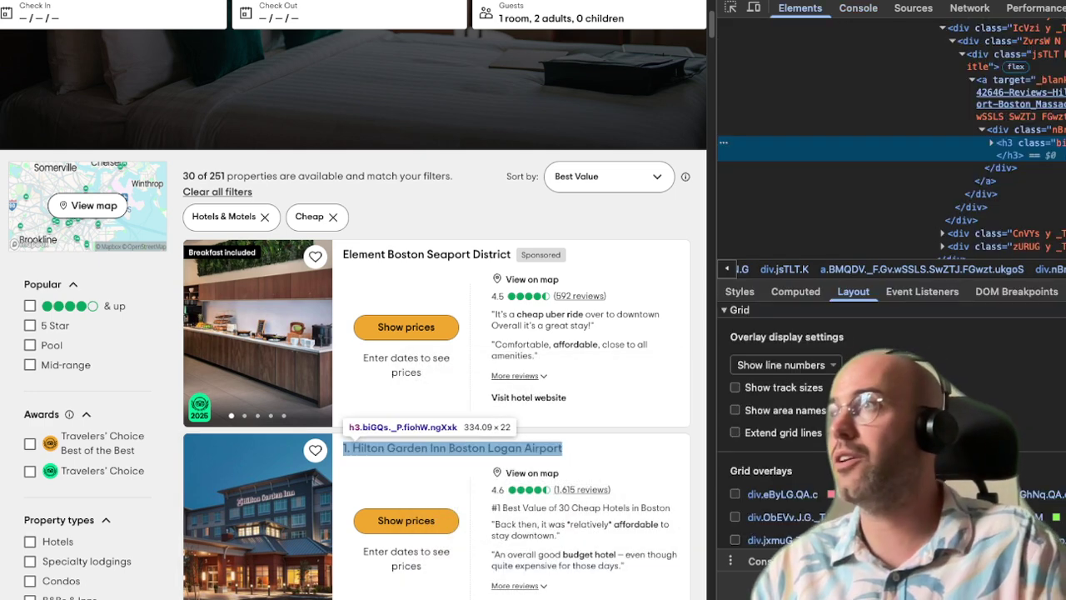
left_click(993, 143)
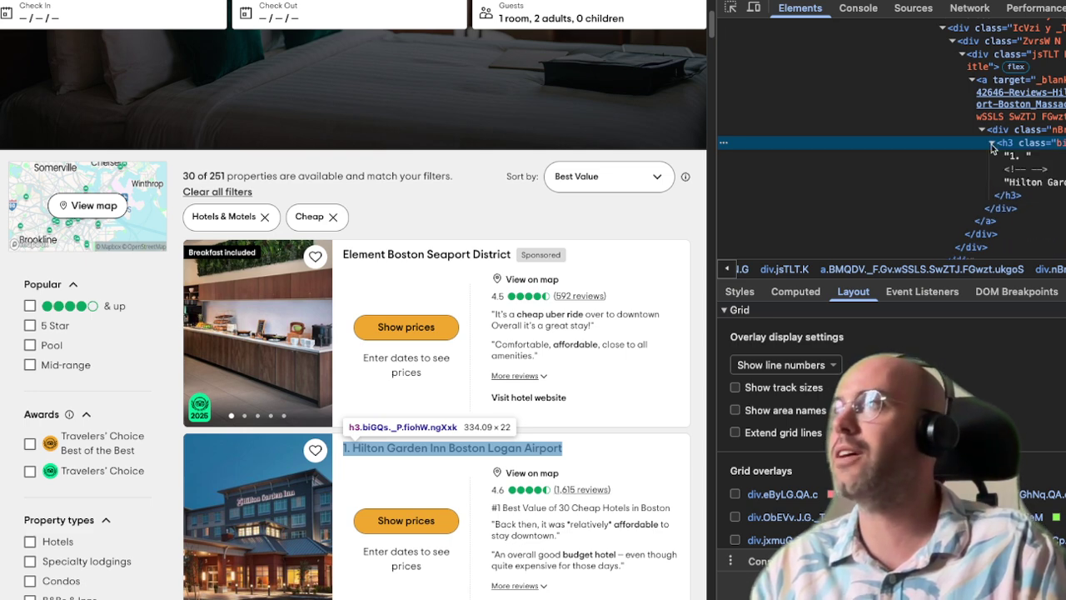
double_click(1024, 182)
key("Escape")
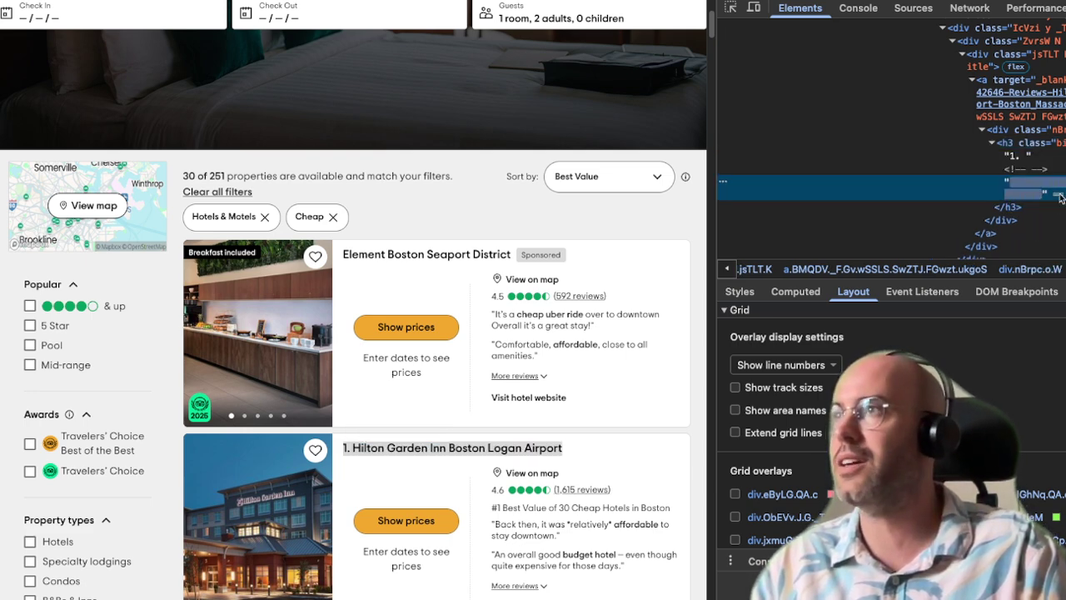
double_click(1041, 196)
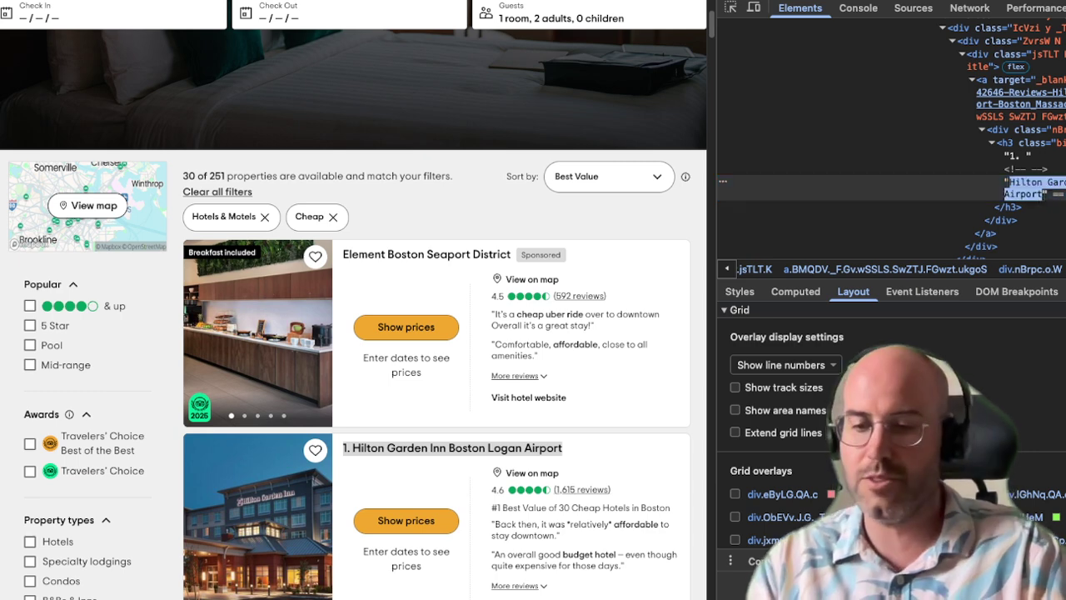
key("Right")
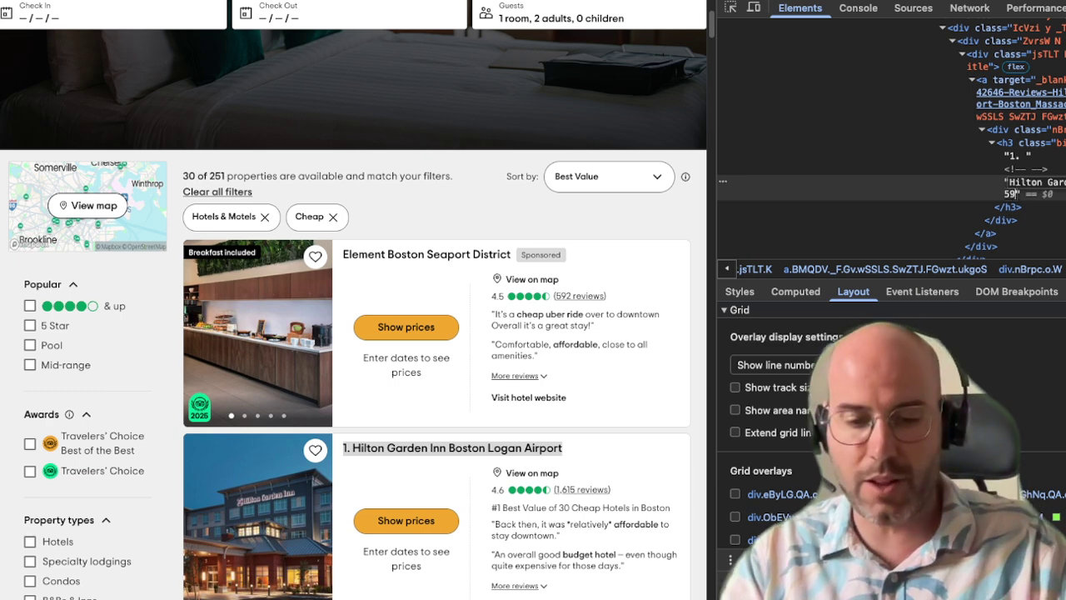
left_click(953, 220)
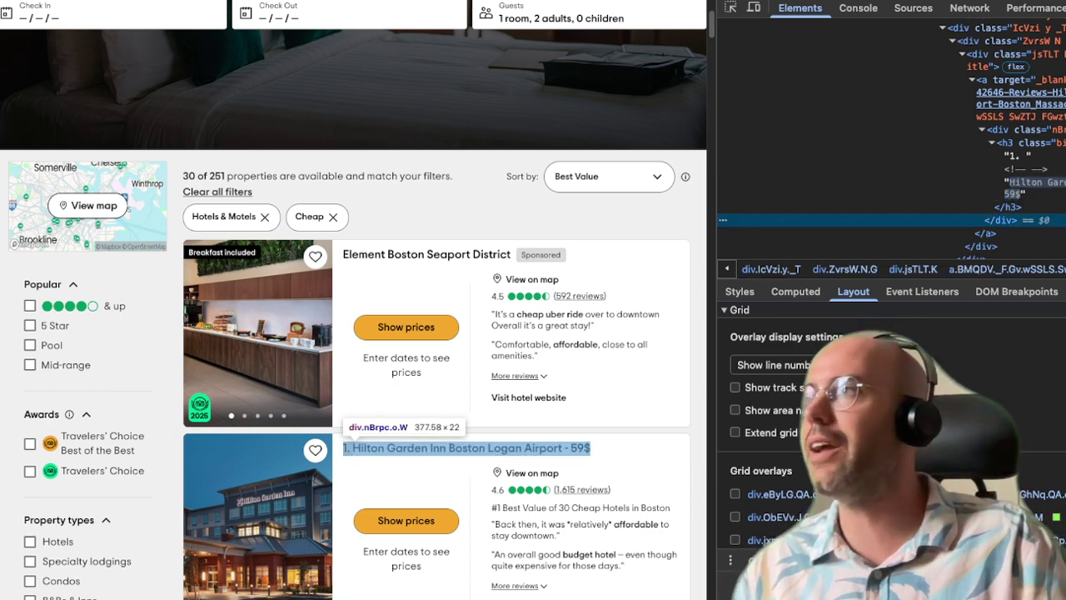
Step: Inspect the second hotel's heading and edit its text in the page's HTML to "The Verb Hotel - 48$"
scroll(445, 541, "down", 2)
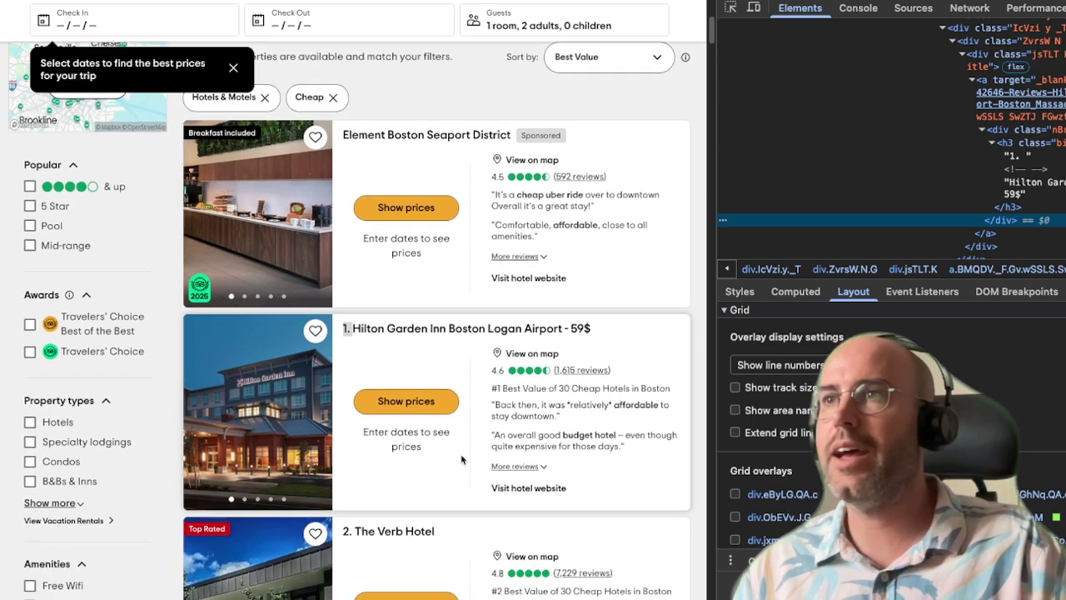
right_click(421, 518)
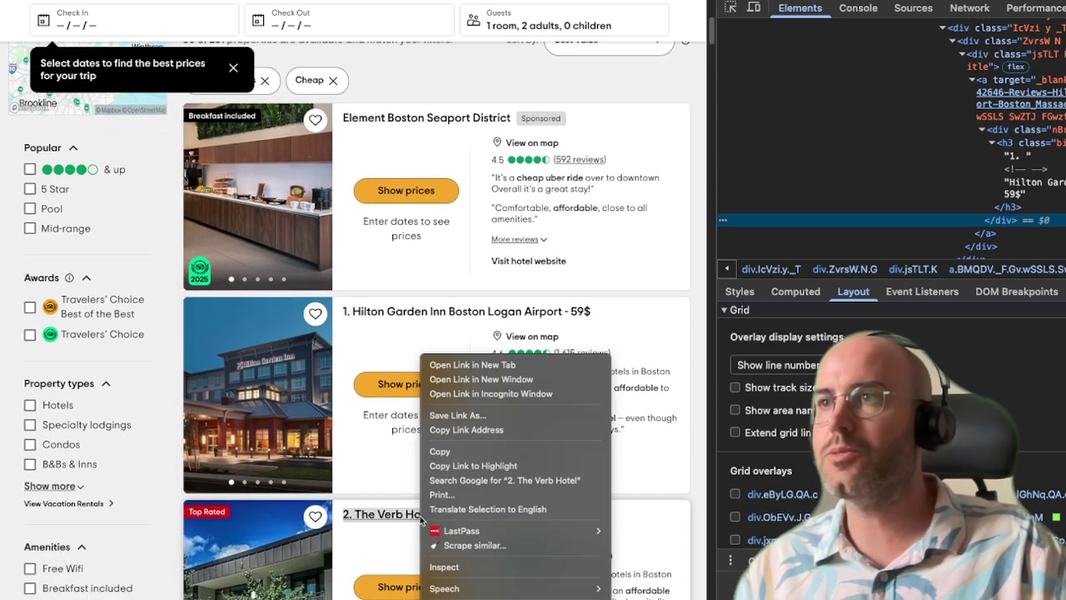
left_click(450, 567)
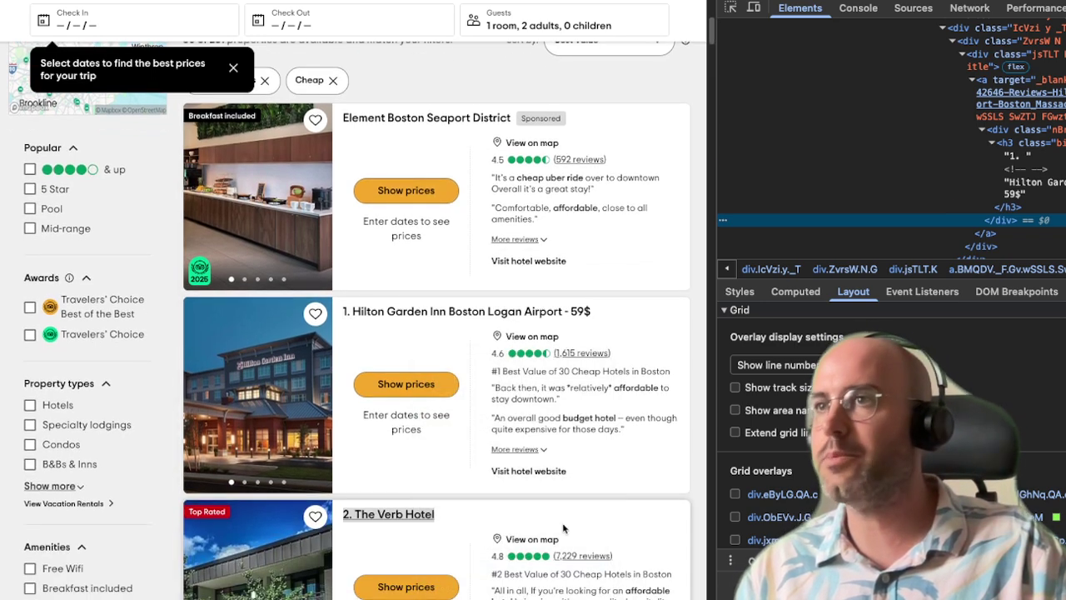
left_click(992, 140)
double_click(1037, 184)
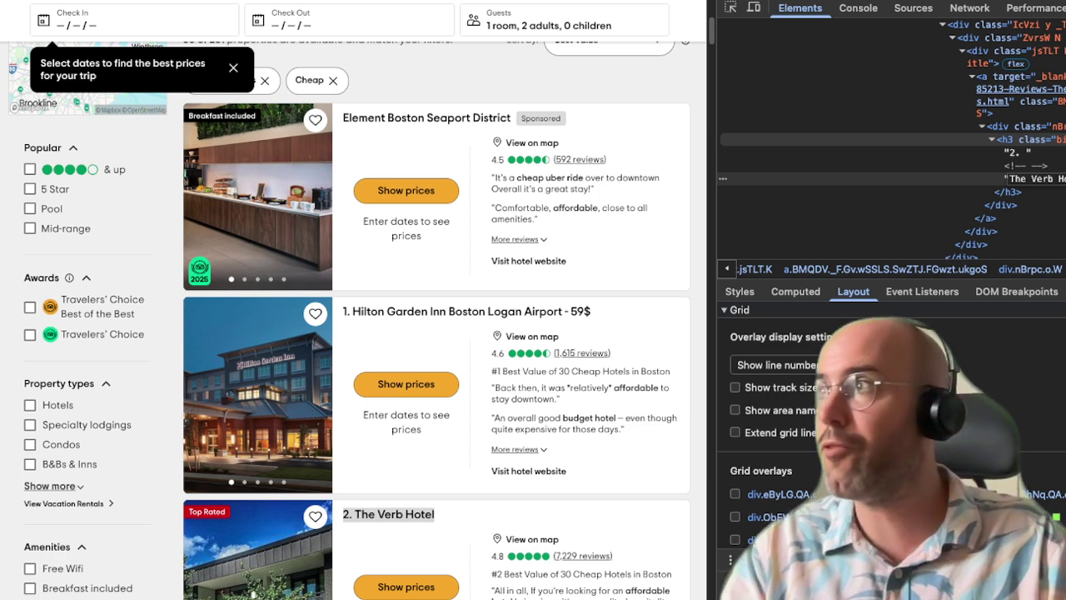
type("- 48$")
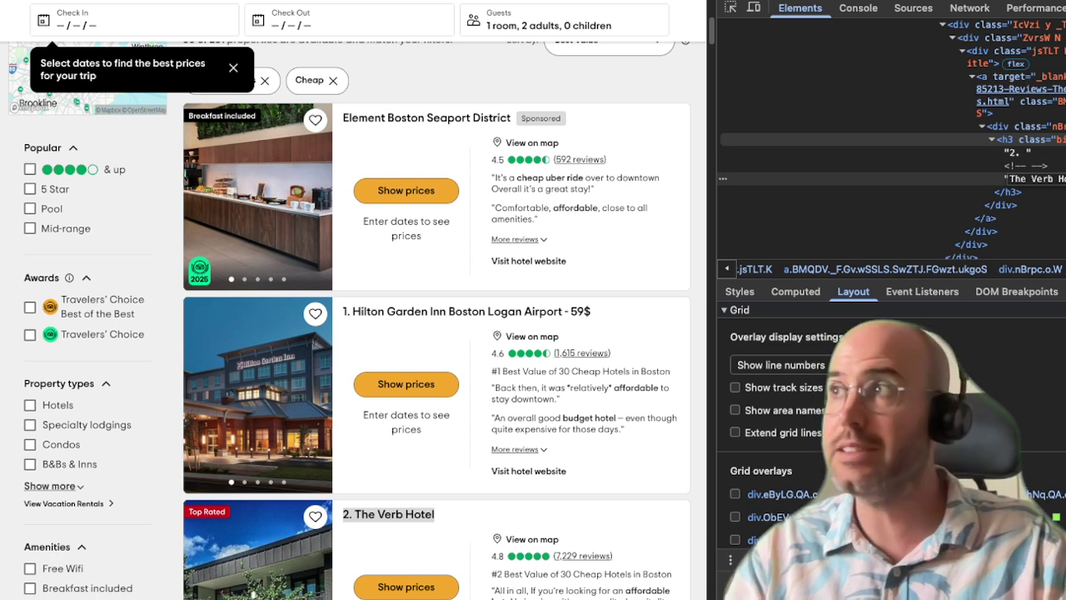
key("Return")
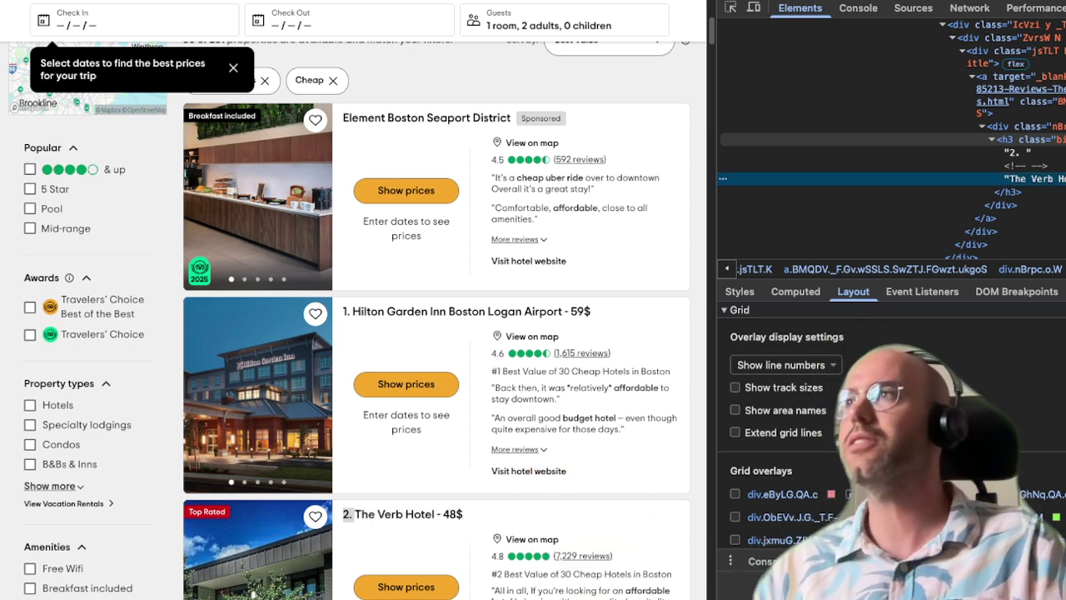
Step: Extract the edited Tripadvisor page's text again in the console and insert it into the NotebookLM notebook as a copied-text source
left_click(857, 9)
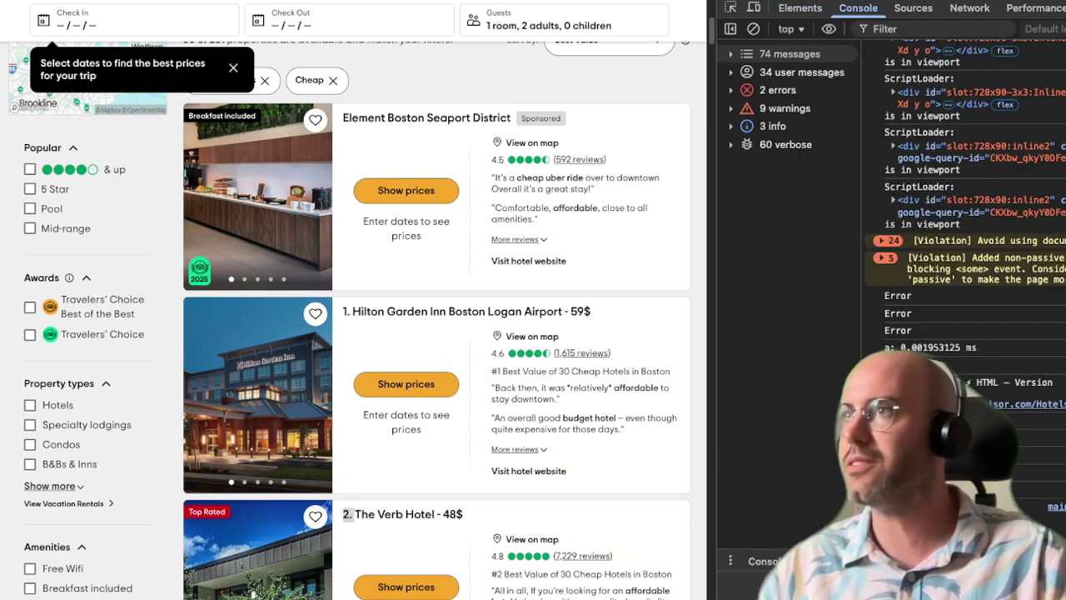
key("Return")
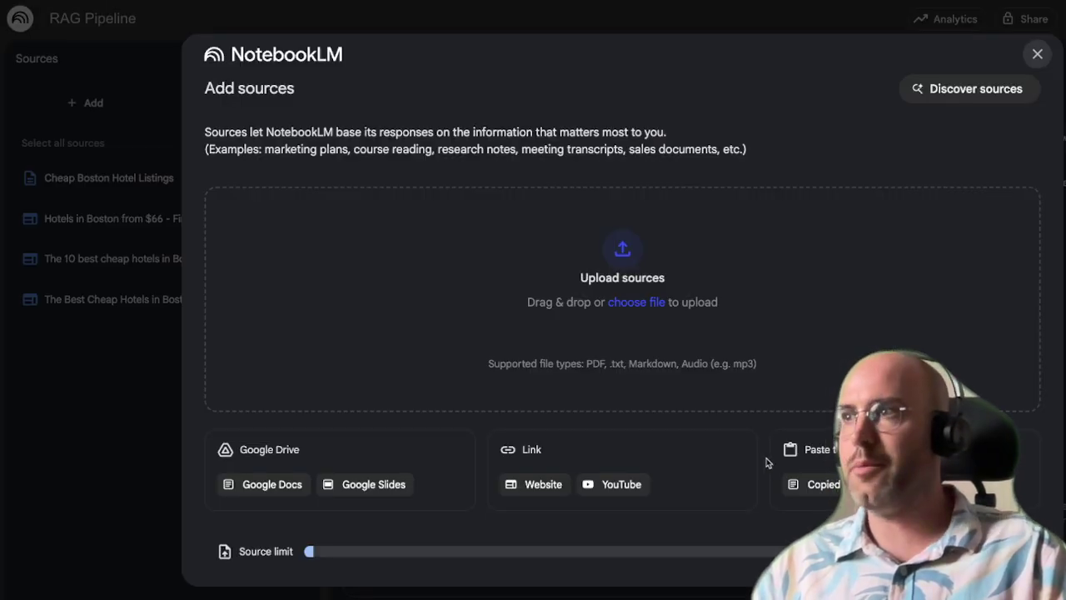
left_click(783, 479)
left_click(574, 305)
key("ctrl+v")
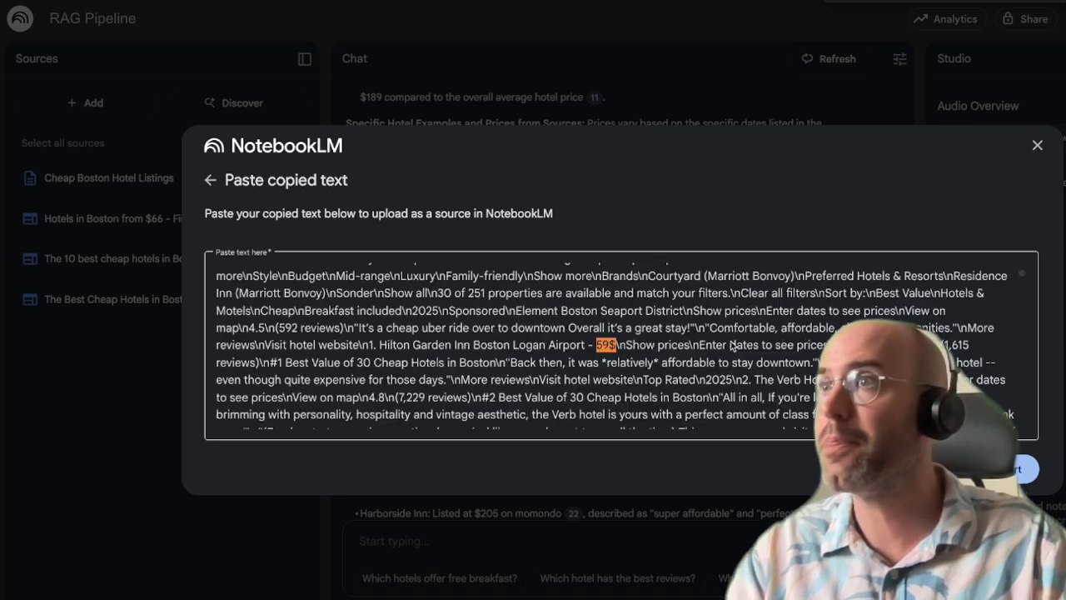
key("Return")
left_click(732, 345)
left_click(1029, 467)
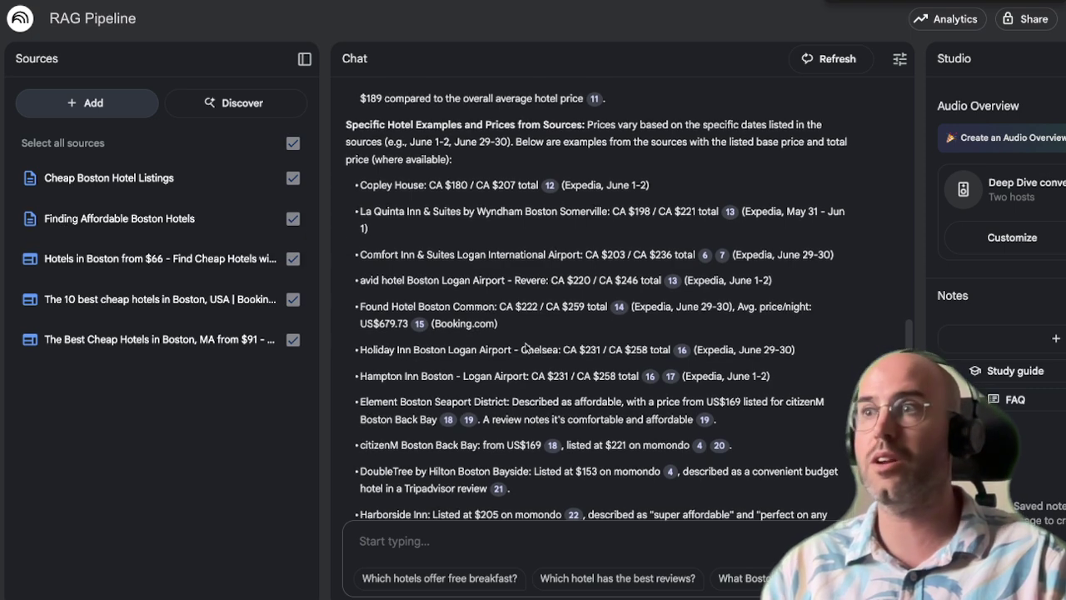
Step: Clear the notebook's chat history
scroll(558, 514, "down", 3)
left_click(847, 66)
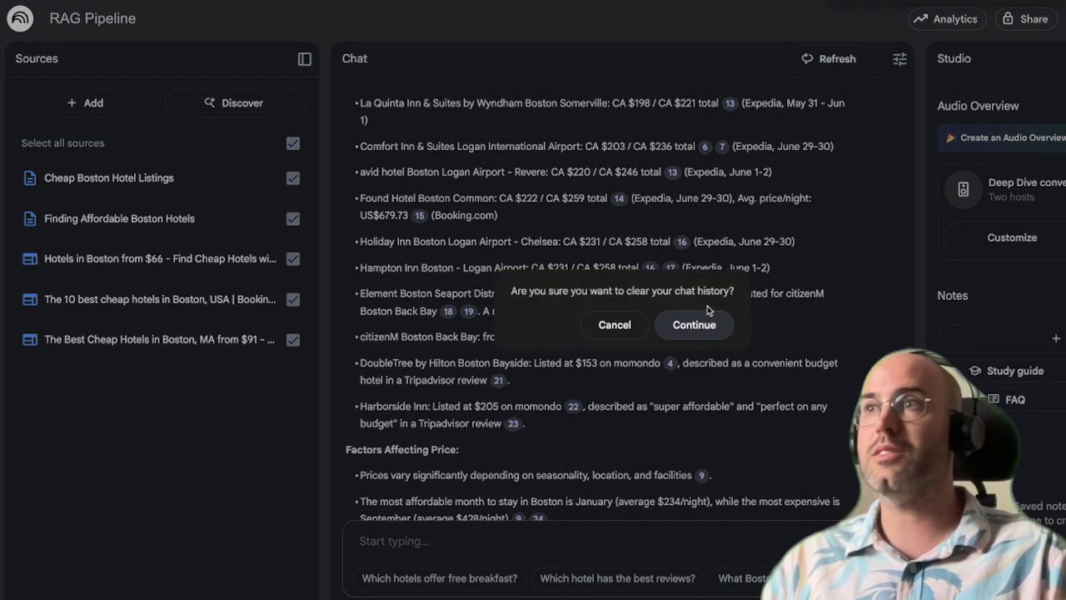
left_click(698, 323)
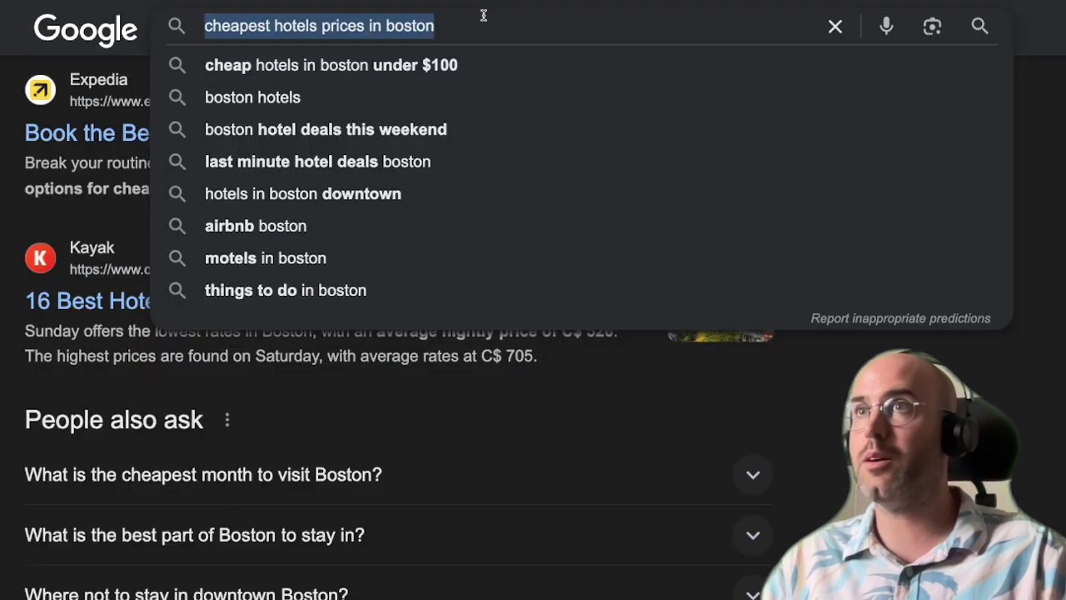
Step: Copy the query "cheapest hotels prices in boston" from the Google search and ask it in the cleared NotebookLM chat
left_click(499, 30)
key("ctrl+a")
key("ctrl+c")
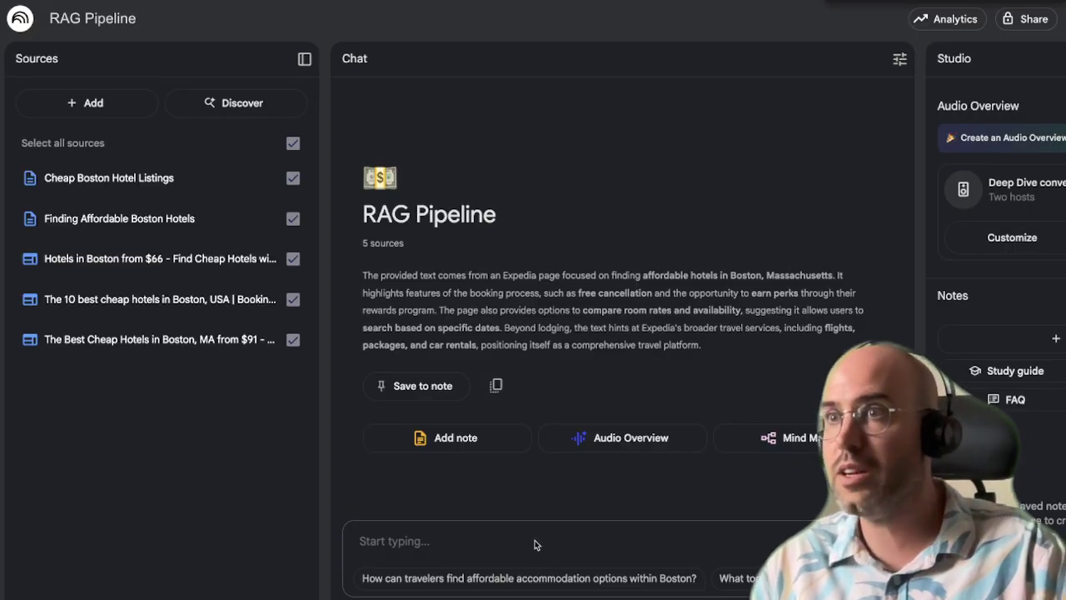
left_click(535, 540)
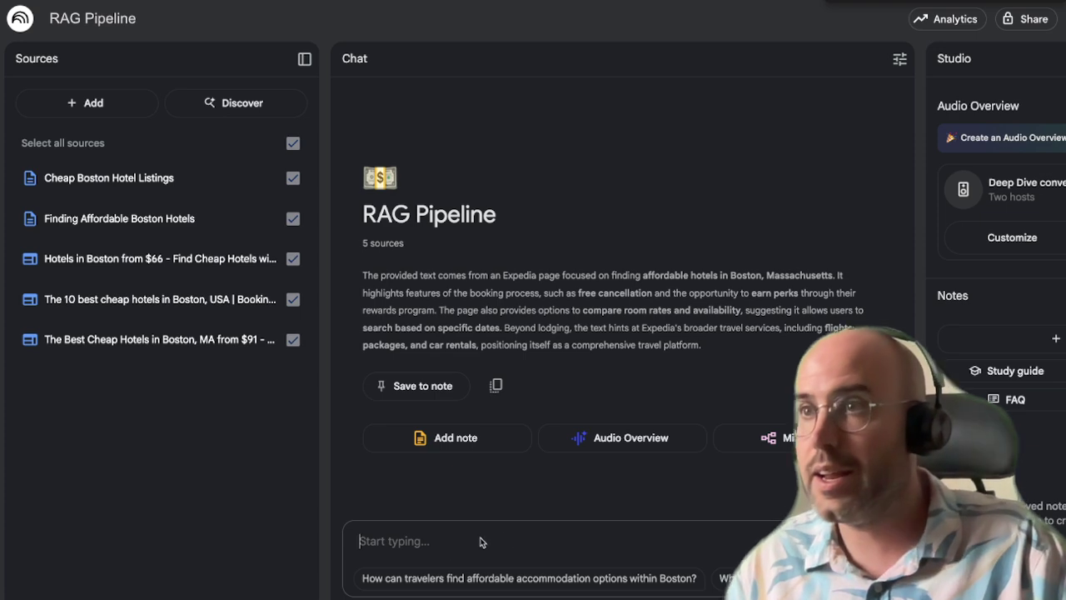
key("ctrl+v")
key("Return")
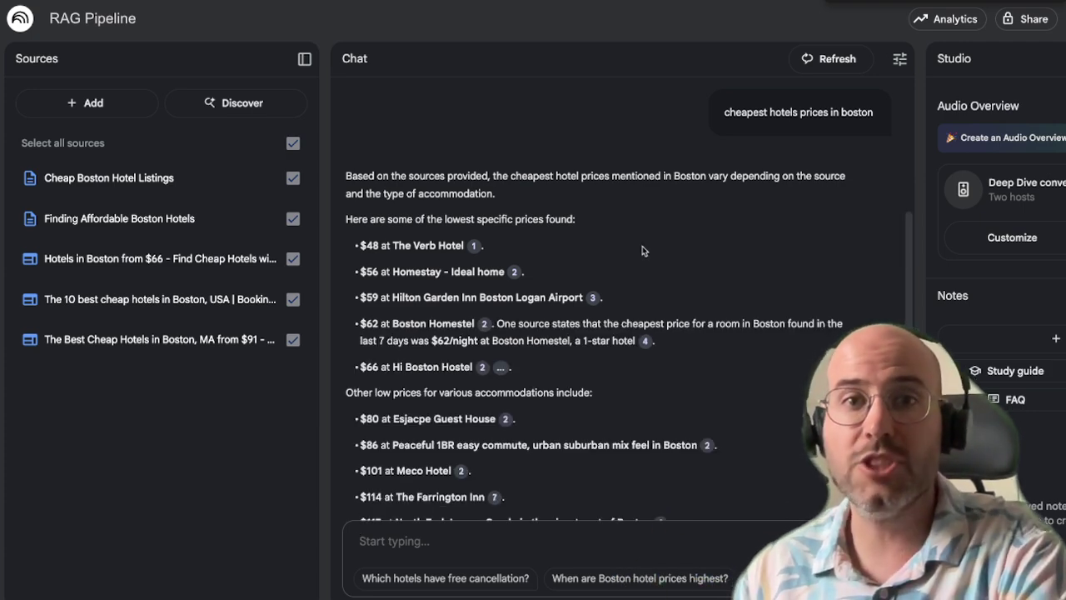
Step: Open citation 1 for The Verb Hotel price and check the edited hotel prices in the Finding Affordable Boston Hotels source text
left_click(475, 250)
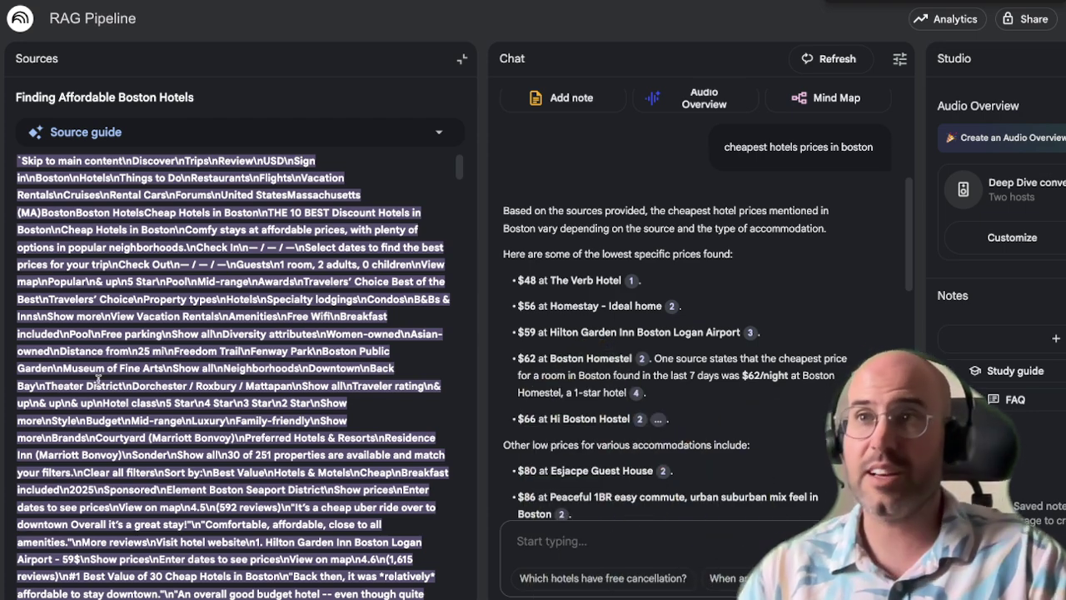
left_click_drag(98, 382, 277, 504)
scroll(184, 301, "down", 3)
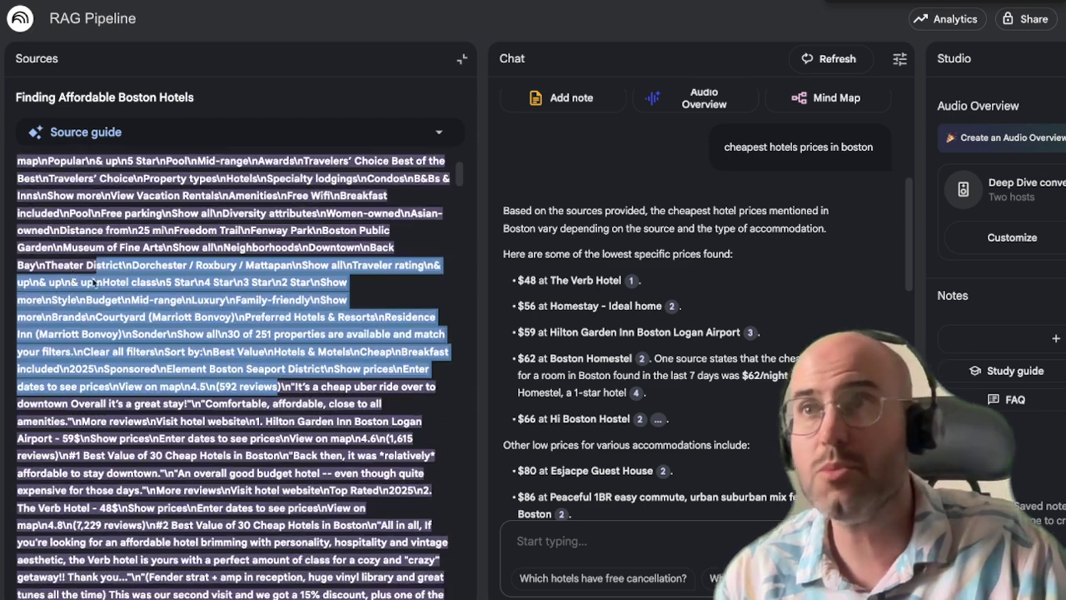
left_click_drag(441, 593, 91, 279)
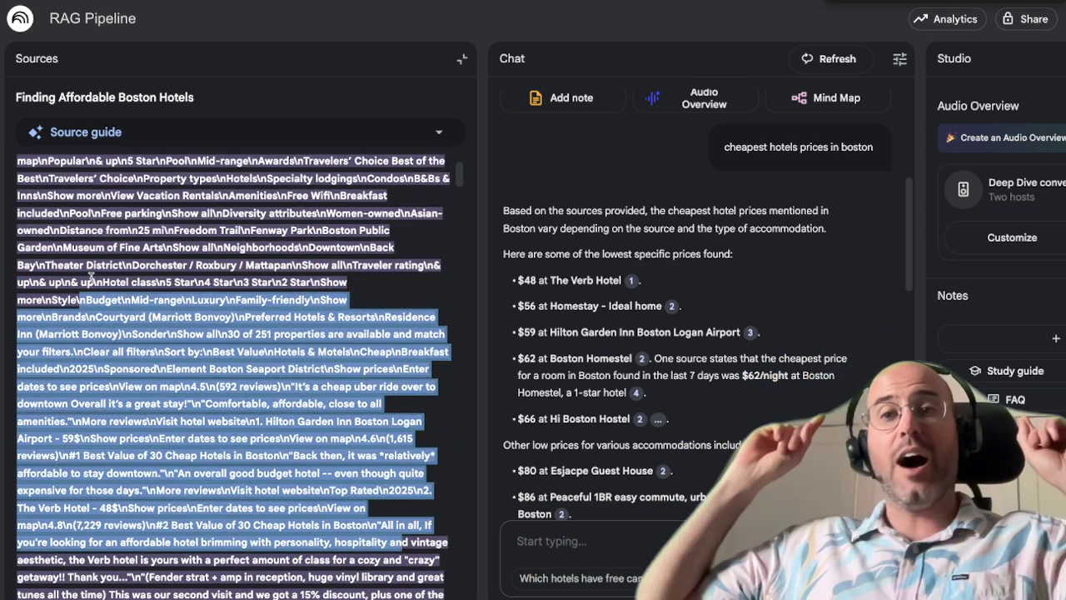